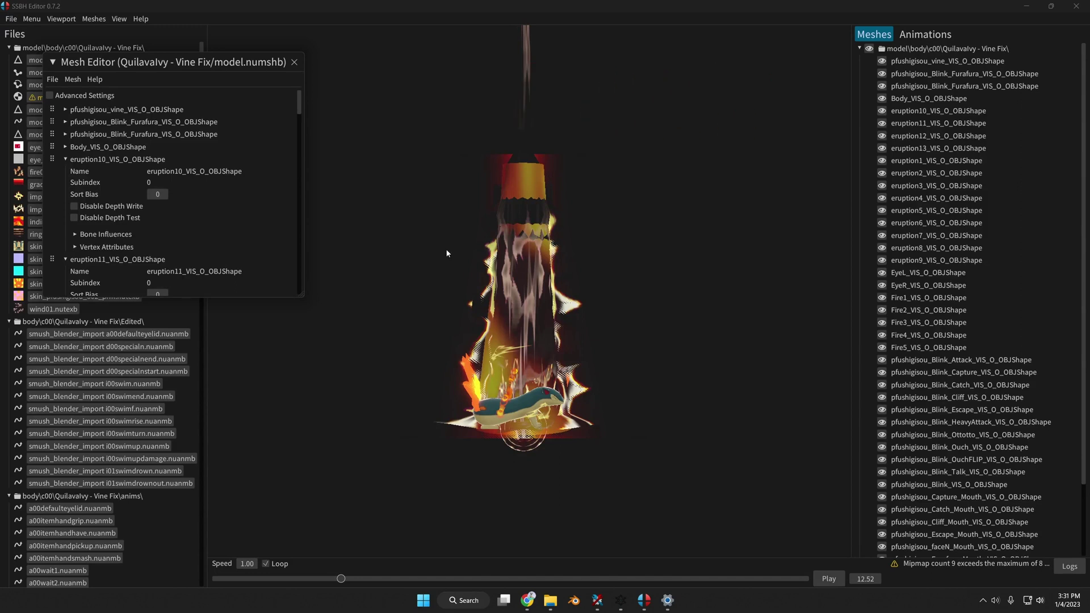
Open model.numatb, turn off Alpha Sample to Coverage for the Erupt1 material, and close the material editor.
drag(131, 61, 314, 34)
click(57, 97)
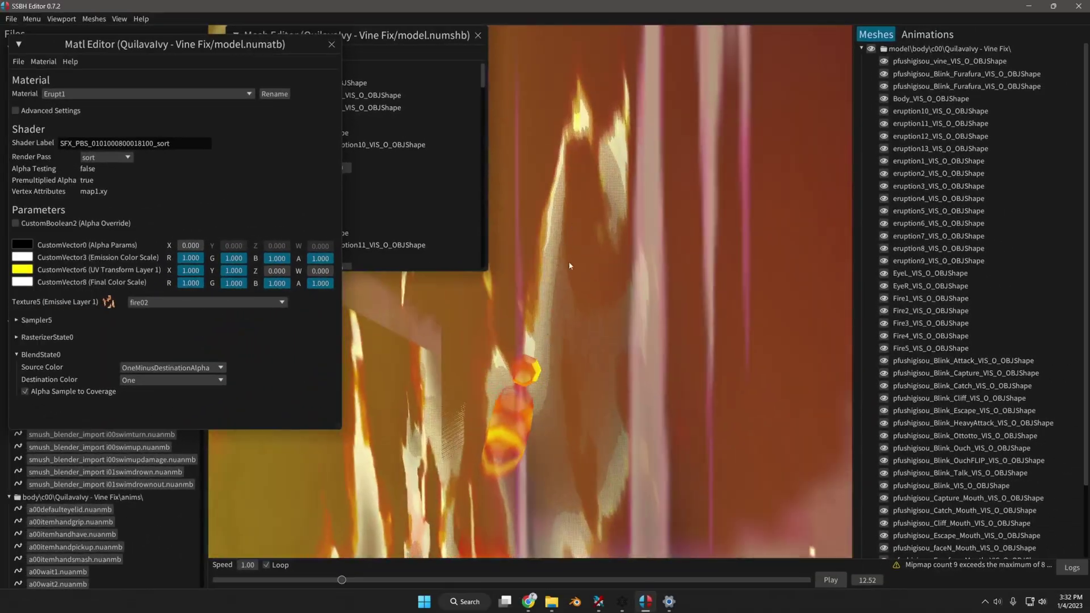
click(77, 391)
scroll(582, 280, down, 5)
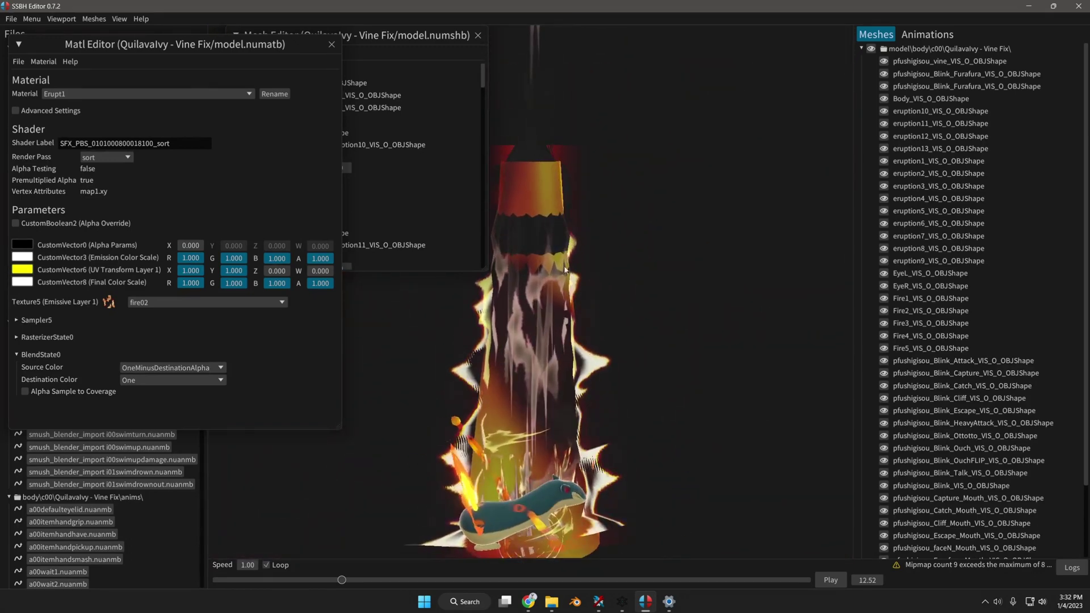
scroll(565, 270, up, 3)
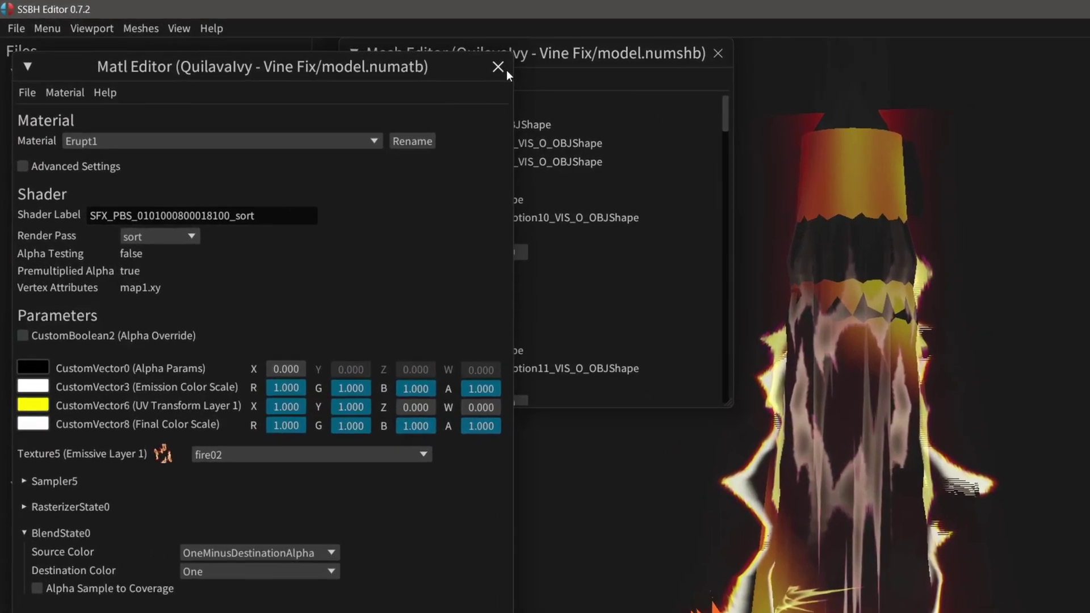
click(498, 67)
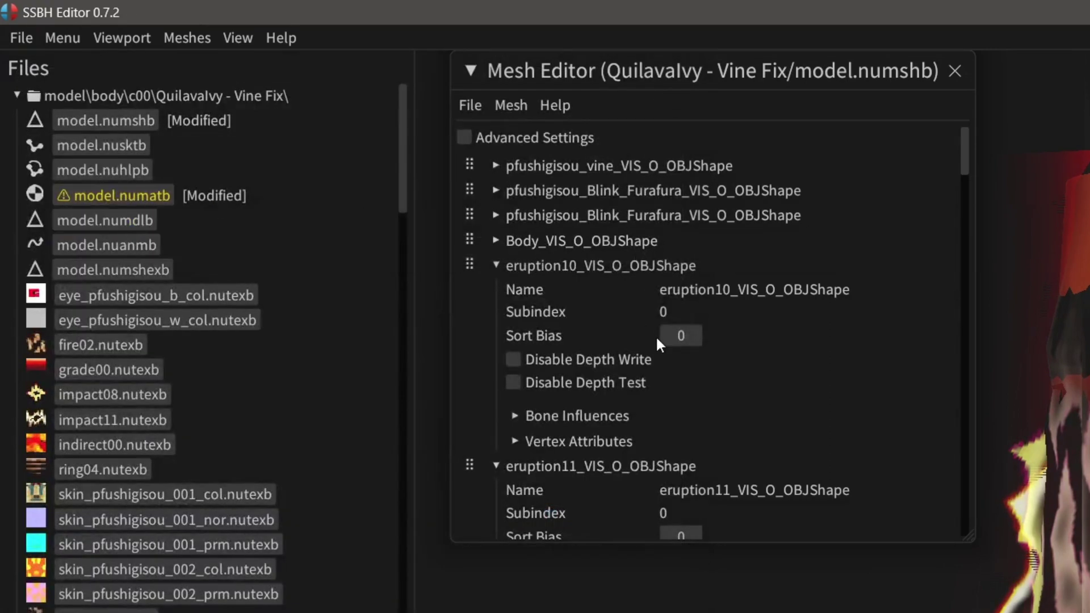
Enable Disable Depth Write for the eruption10, eruption11, eruption12 and eruption13 meshes.
click(517, 359)
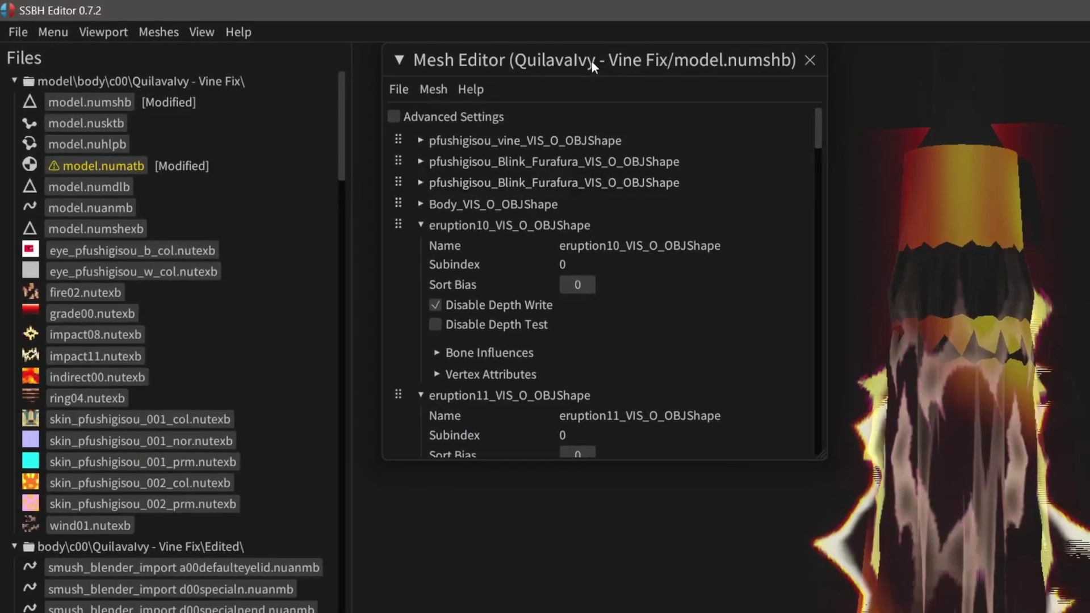
drag(592, 62, 280, 76)
scroll(218, 394, down, 3)
click(195, 356)
scroll(236, 314, down, 3)
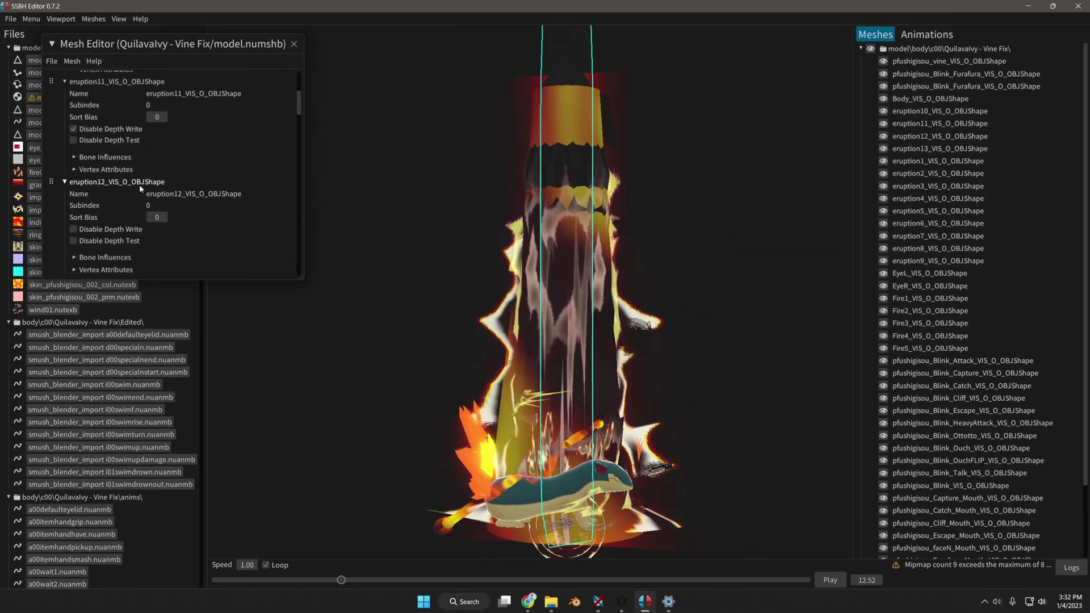
click(108, 229)
scroll(150, 180, down, 3)
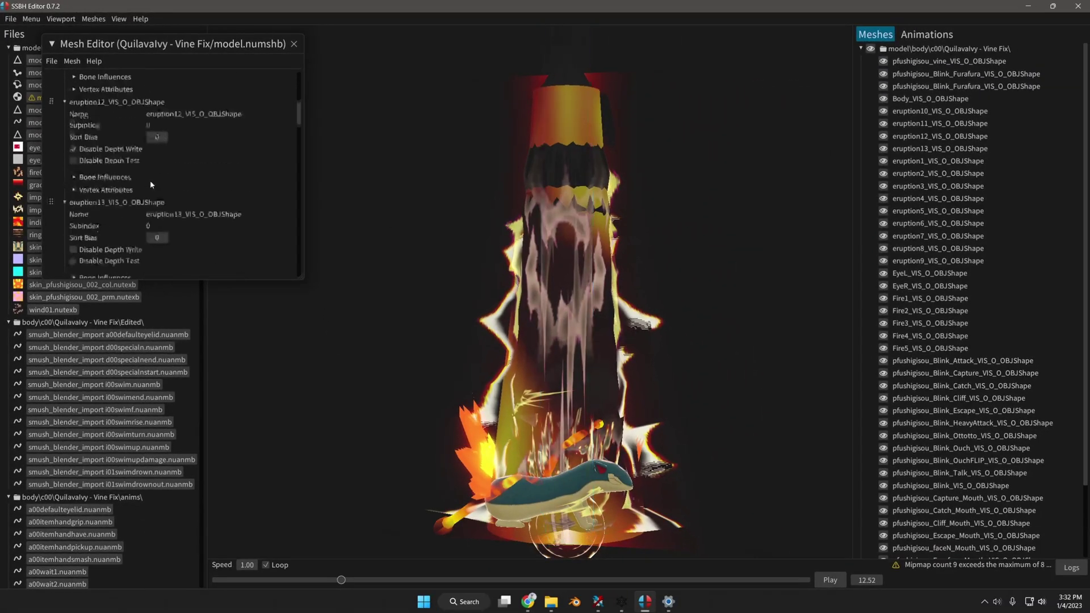
click(108, 223)
Enable Disable Depth Write for the eruption1, eruption2, eruption3, eruption4 and eruption5 meshes.
scroll(118, 188, down, 2)
click(111, 255)
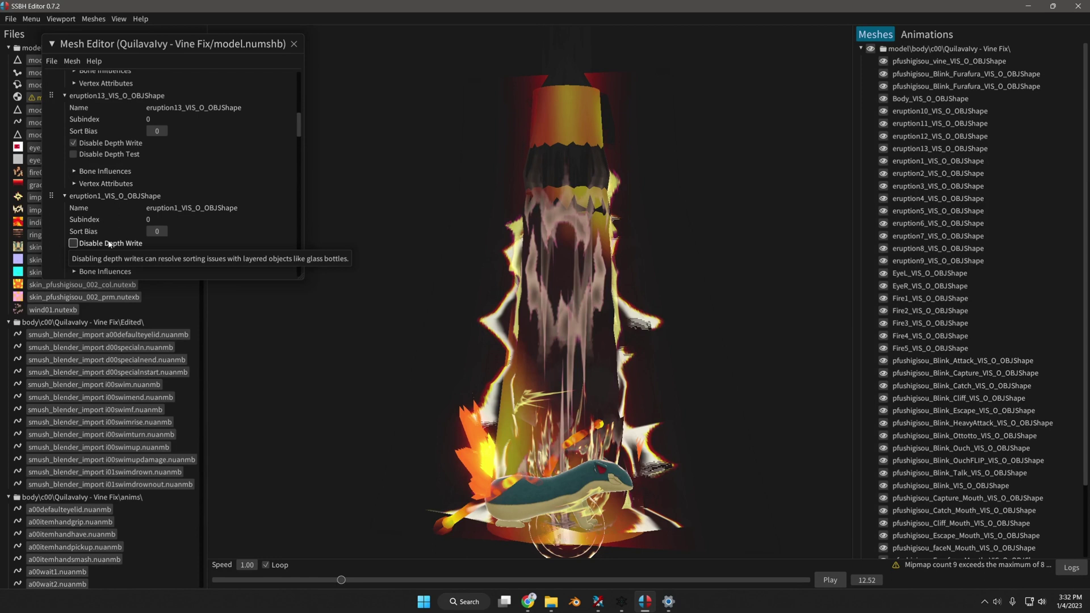
scroll(132, 192, down, 4)
click(74, 210)
scroll(125, 185, down, 4)
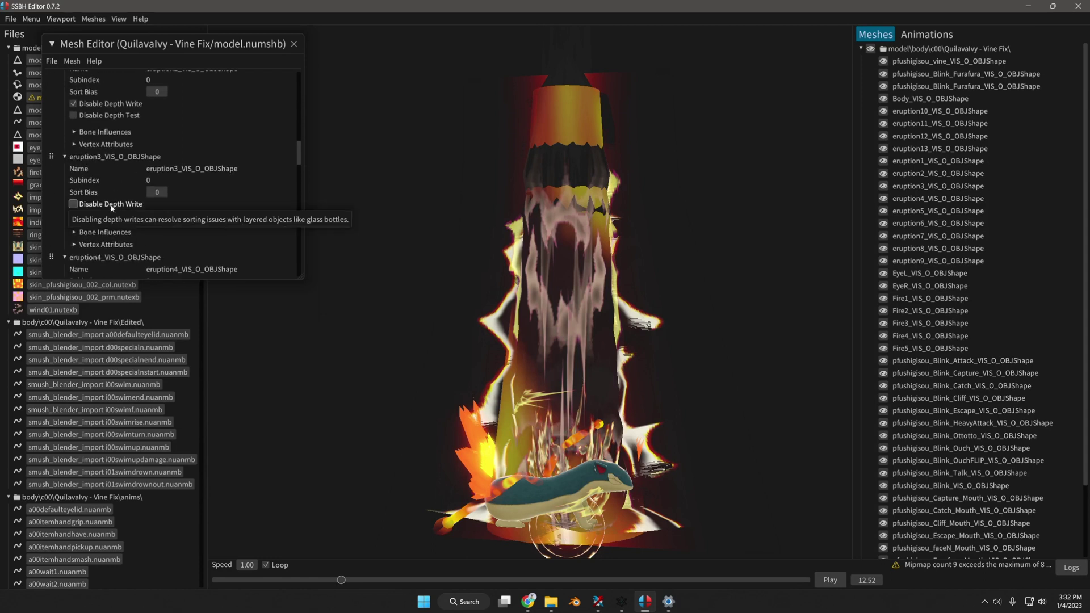
click(110, 205)
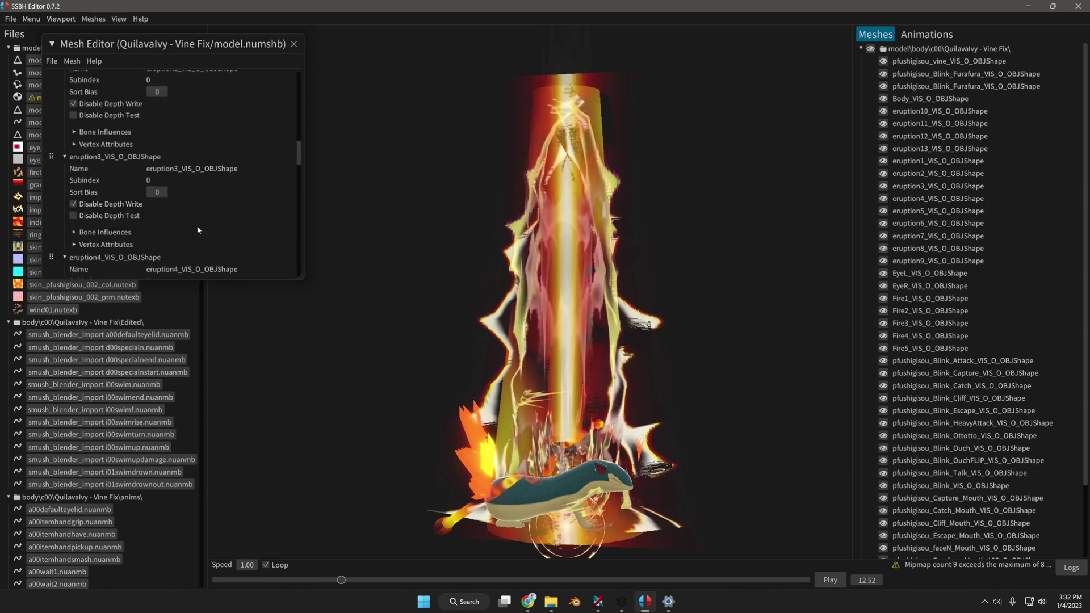
scroll(198, 230, down, 3)
click(73, 229)
scroll(122, 202, down, 4)
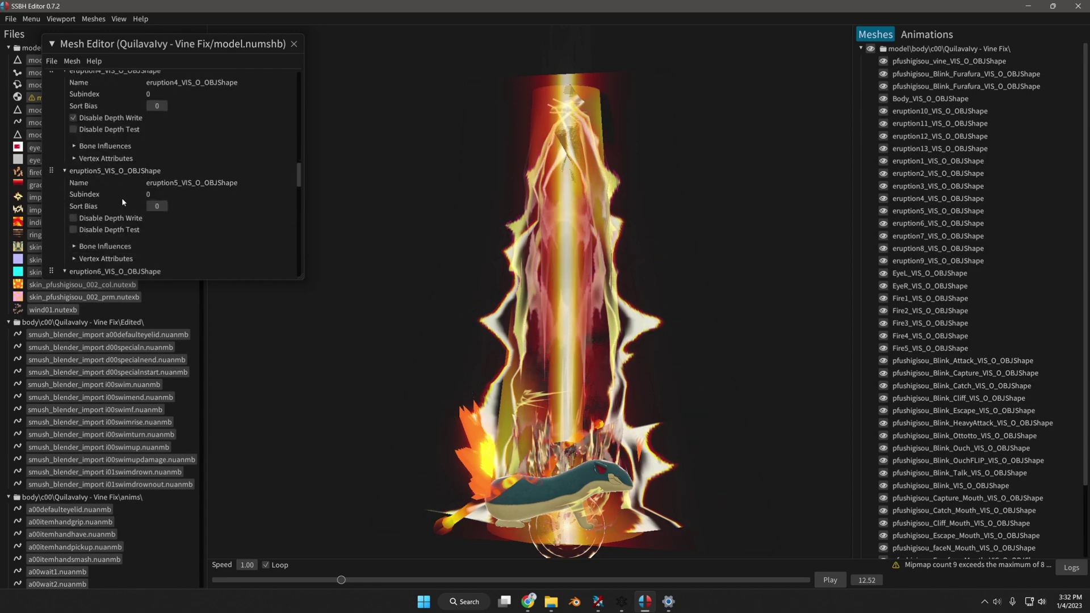
click(75, 218)
Enable Disable Depth Write for the eruption6, eruption7, eruption8 and eruption9 meshes and save the mesh file.
scroll(115, 238, down, 3)
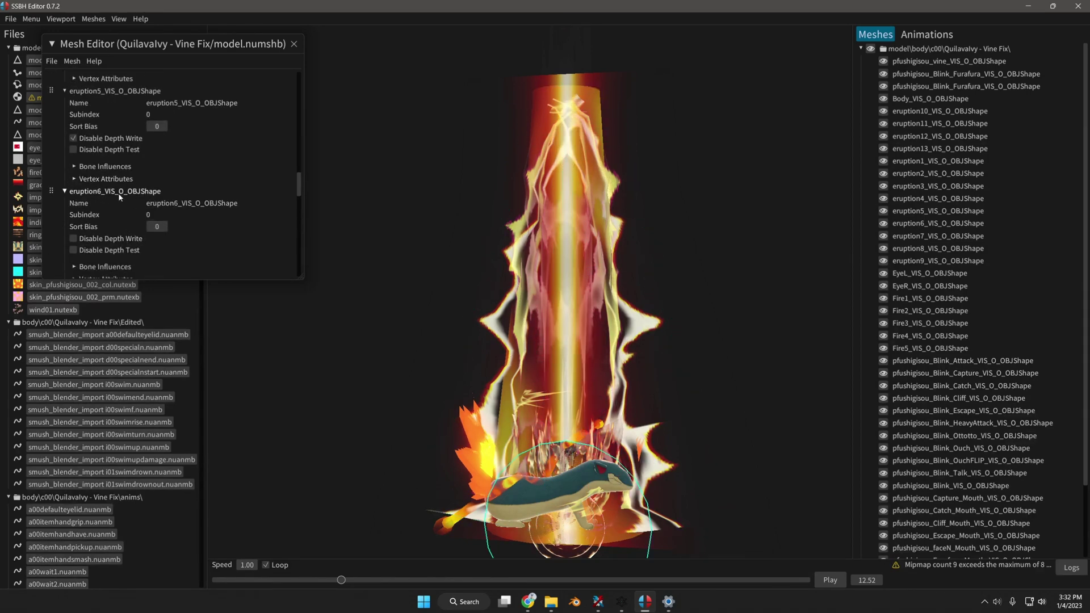
click(115, 240)
scroll(128, 201, down, 3)
click(114, 256)
scroll(127, 202, down, 4)
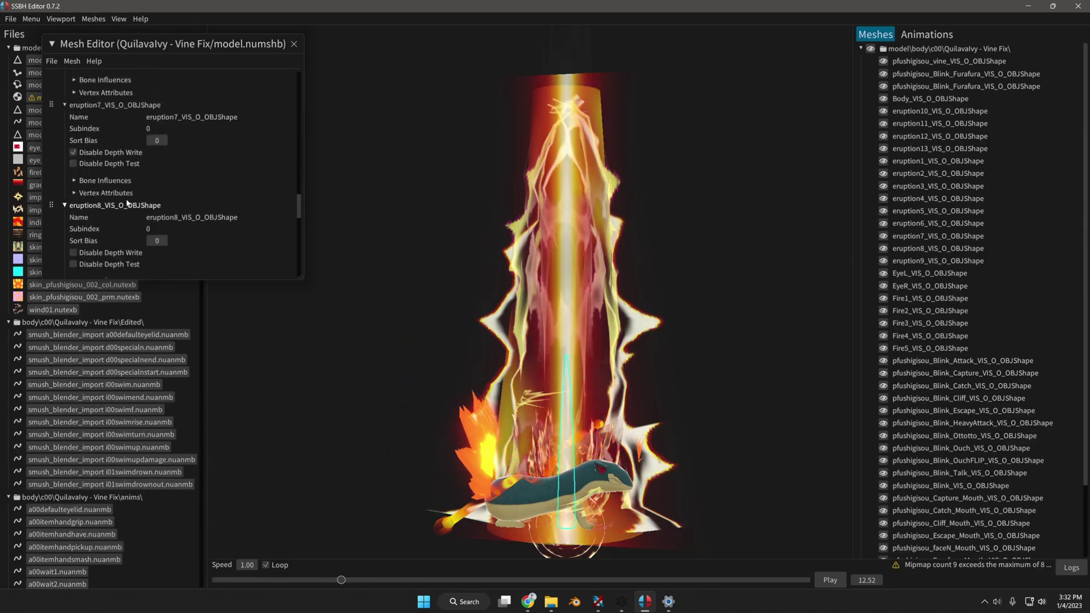
click(74, 253)
scroll(119, 212, down, 3)
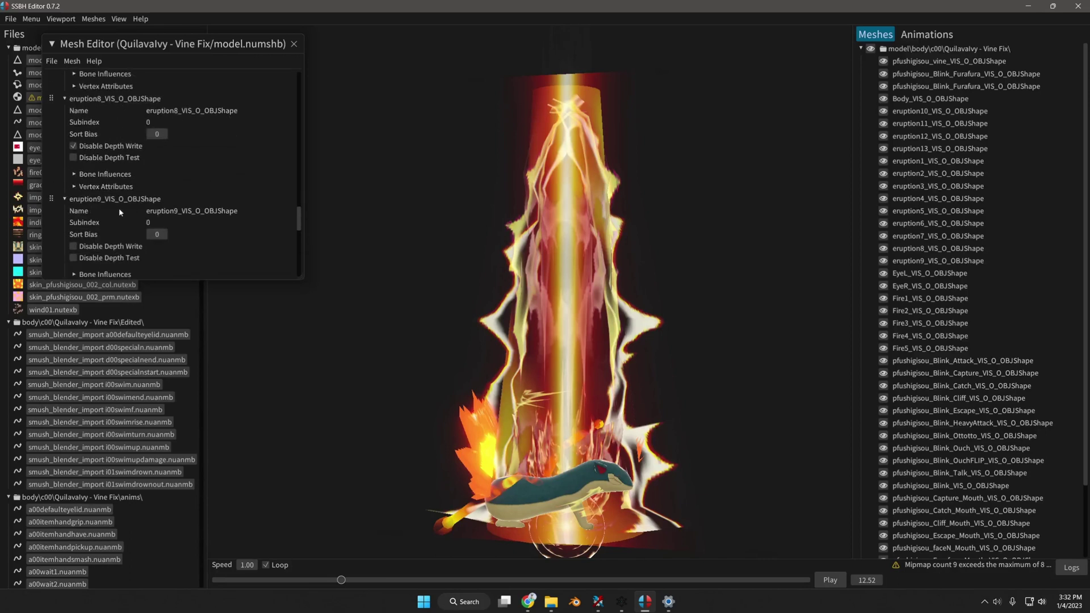
click(121, 248)
scroll(126, 205, down, 3)
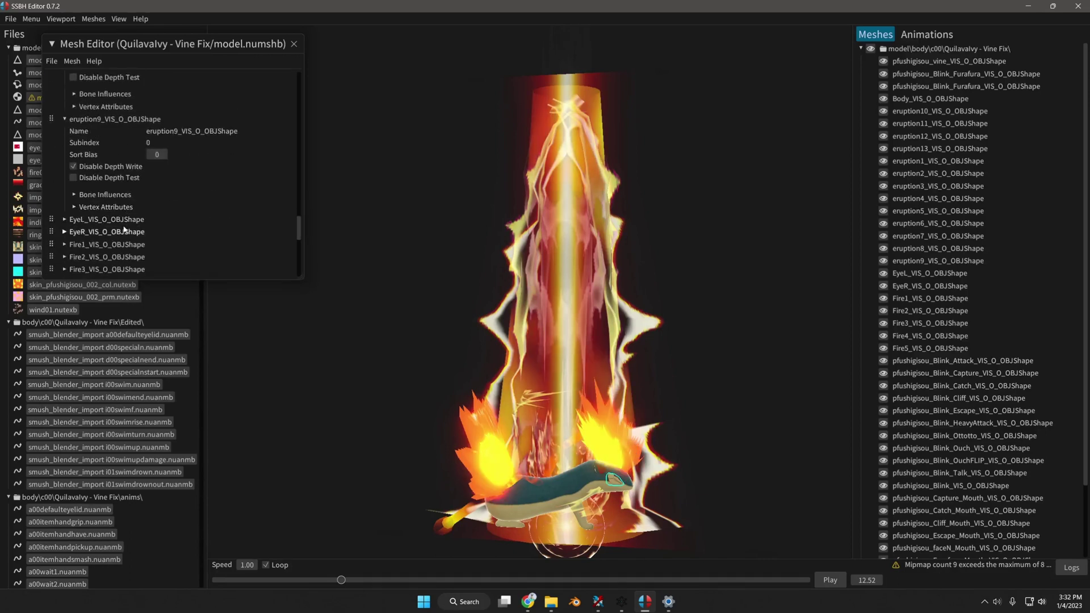
click(51, 61)
click(57, 75)
Play the animation briefly and pause it to check how the eruption effect renders.
right_drag(497, 301, 452, 272)
scroll(460, 230, down, 3)
drag(453, 272, 748, 309)
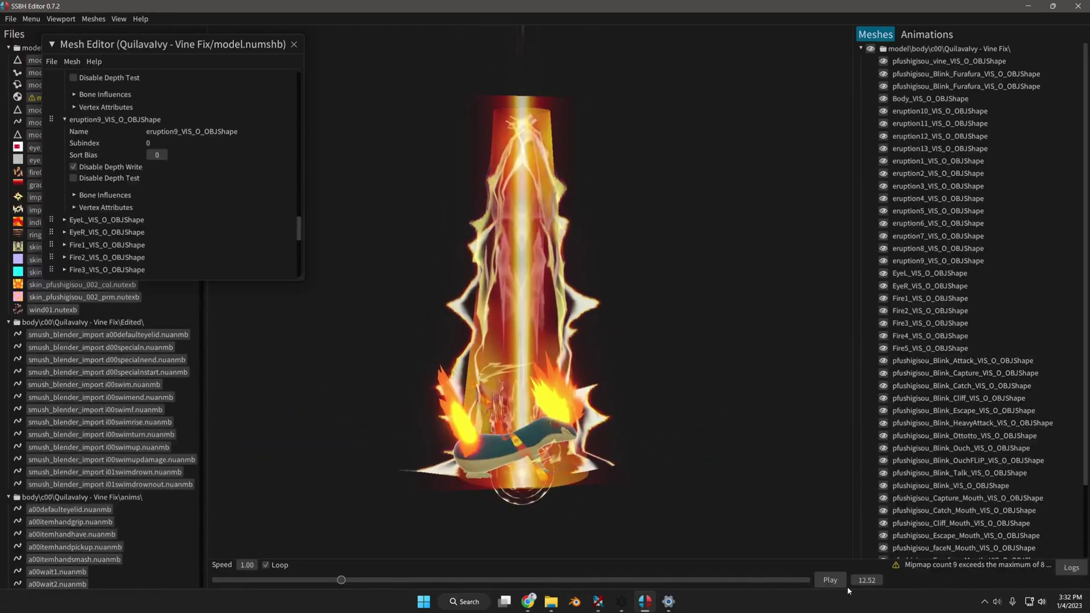
click(830, 580)
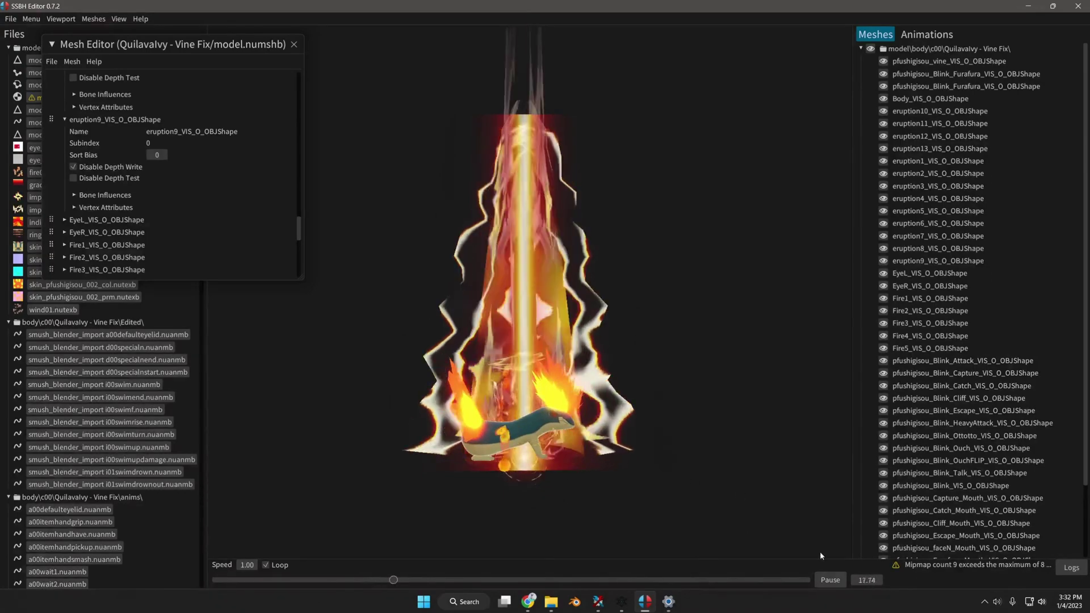
click(830, 579)
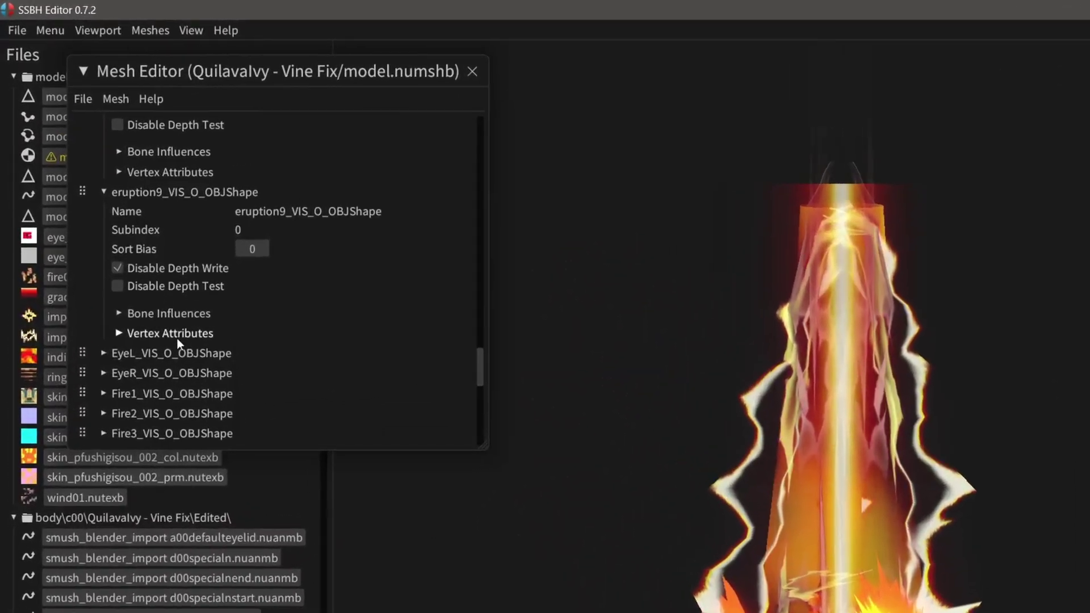
Review the depth settings of the eruption7, eruption8 and eruption9 meshes, and close the mesh editor.
scroll(311, 383, up, 1)
drag(370, 83, 327, 96)
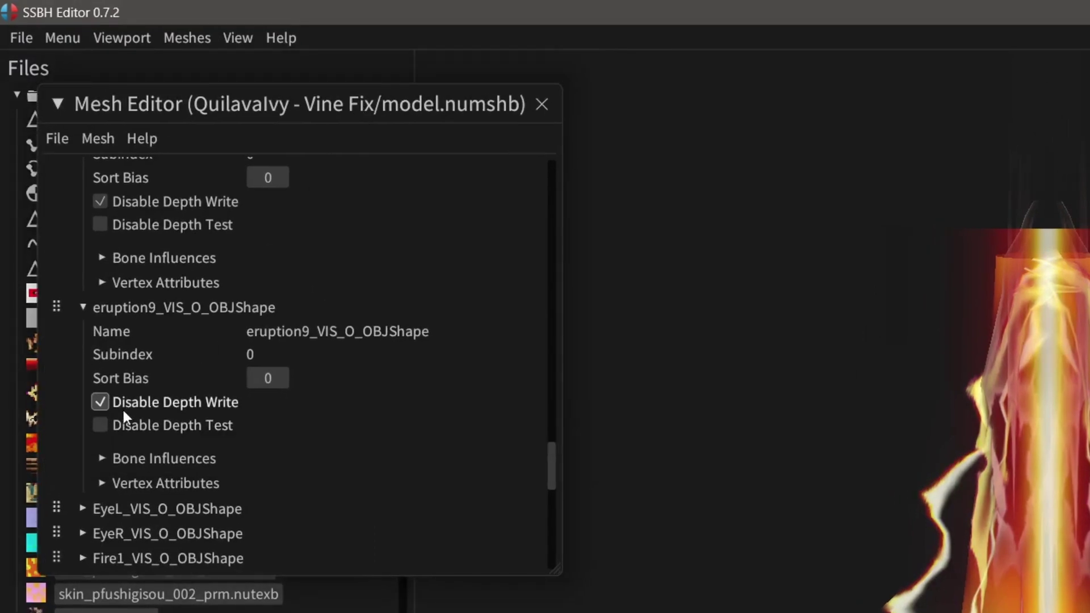
scroll(209, 404, up, 5)
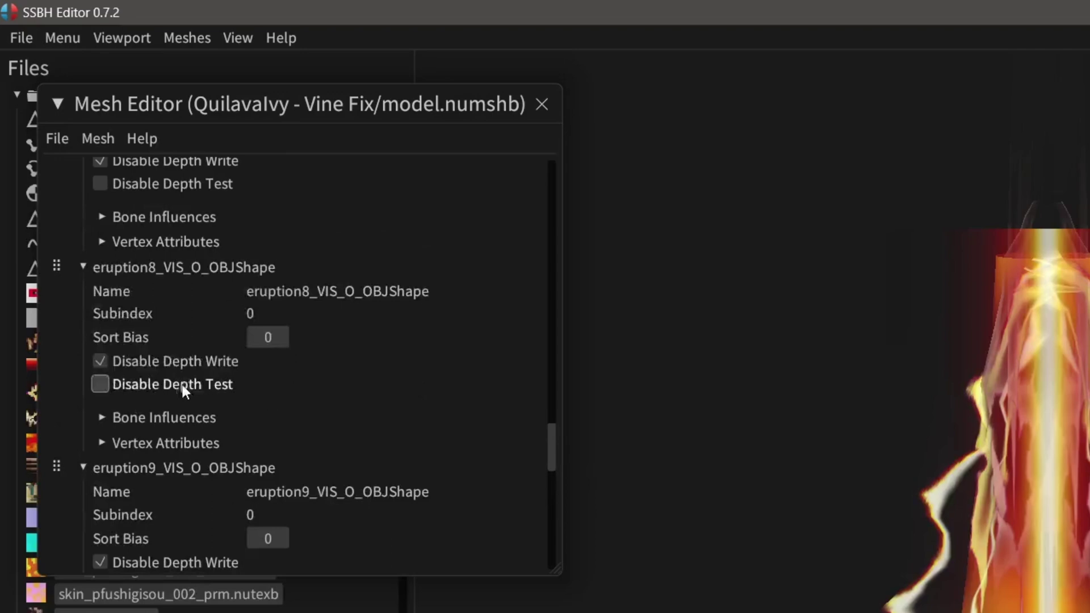
drag(199, 103, 527, 143)
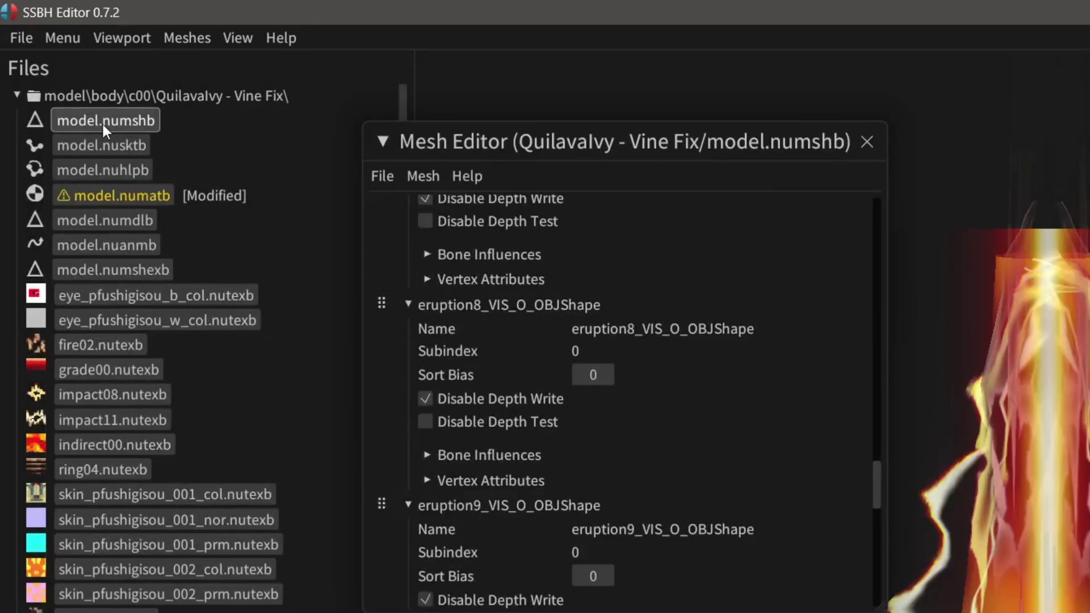
drag(466, 139, 173, 142)
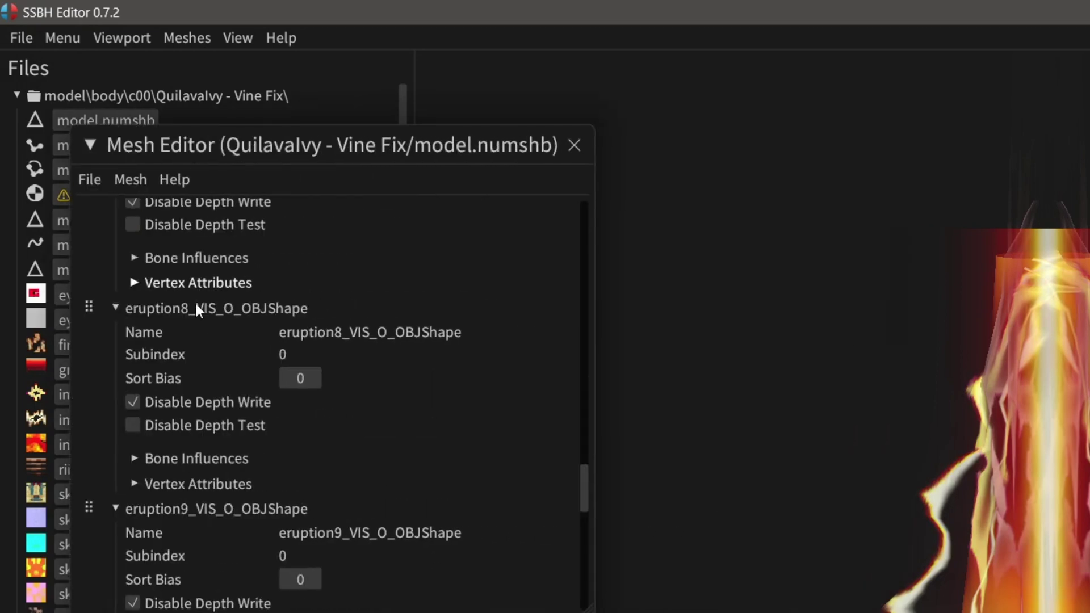
scroll(181, 417, up, 5)
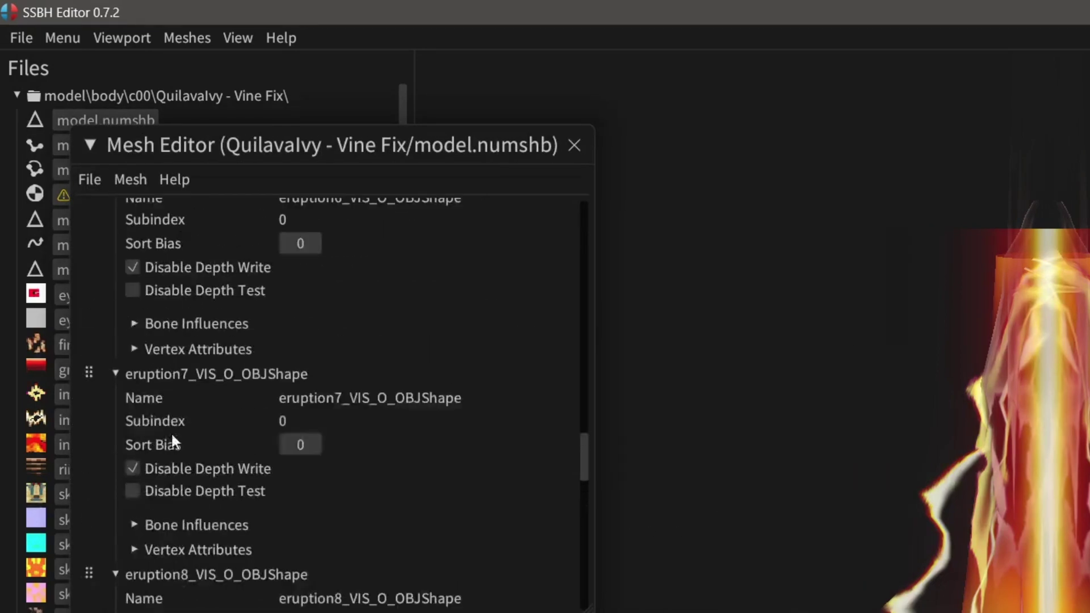
click(140, 375)
click(151, 375)
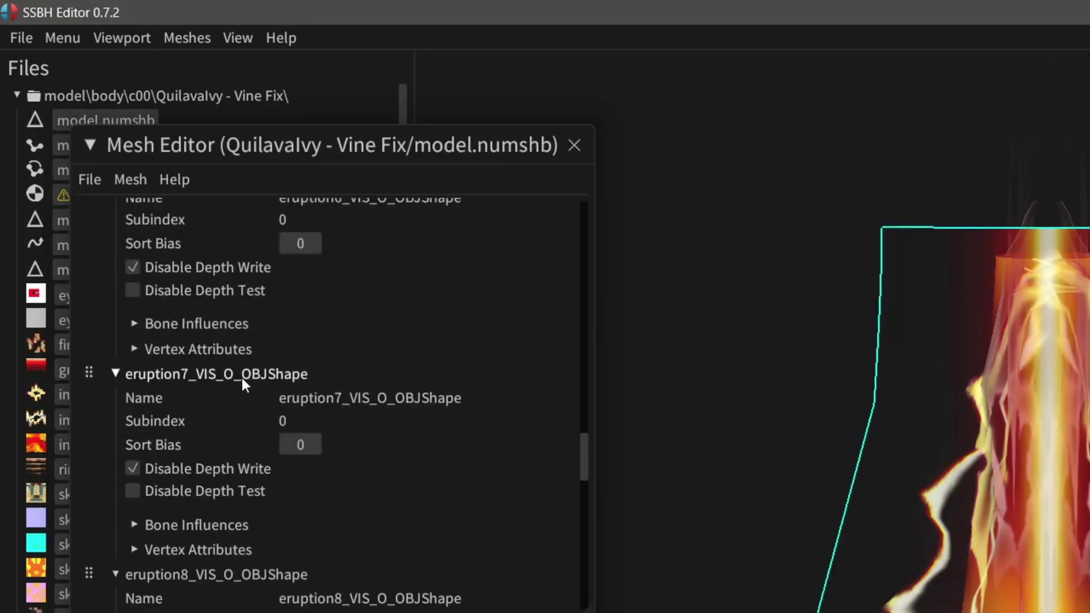
scroll(221, 370, down, 4)
scroll(188, 377, up, 2)
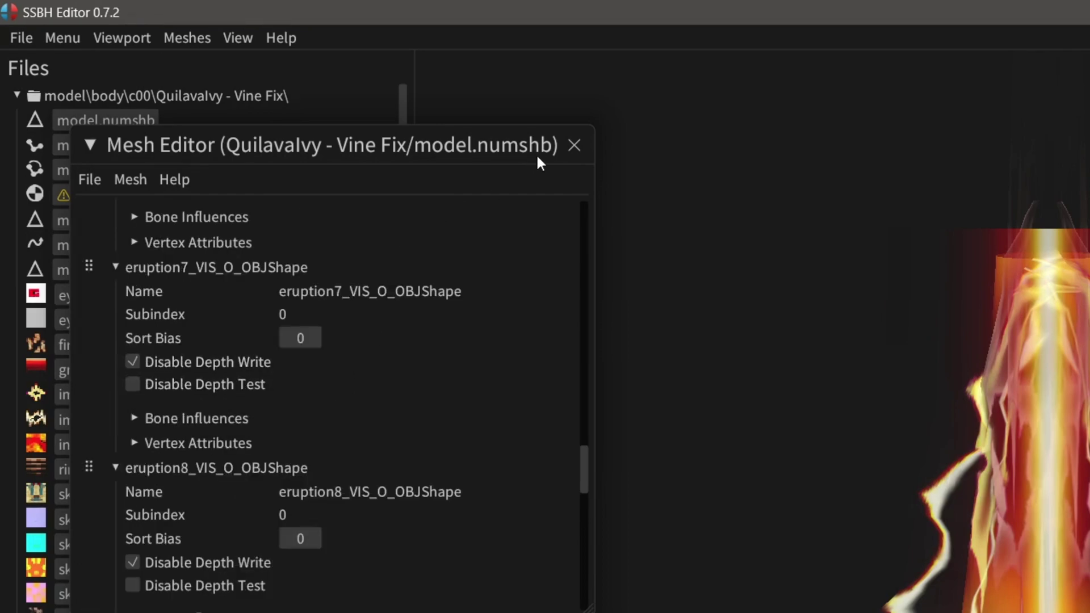
click(577, 145)
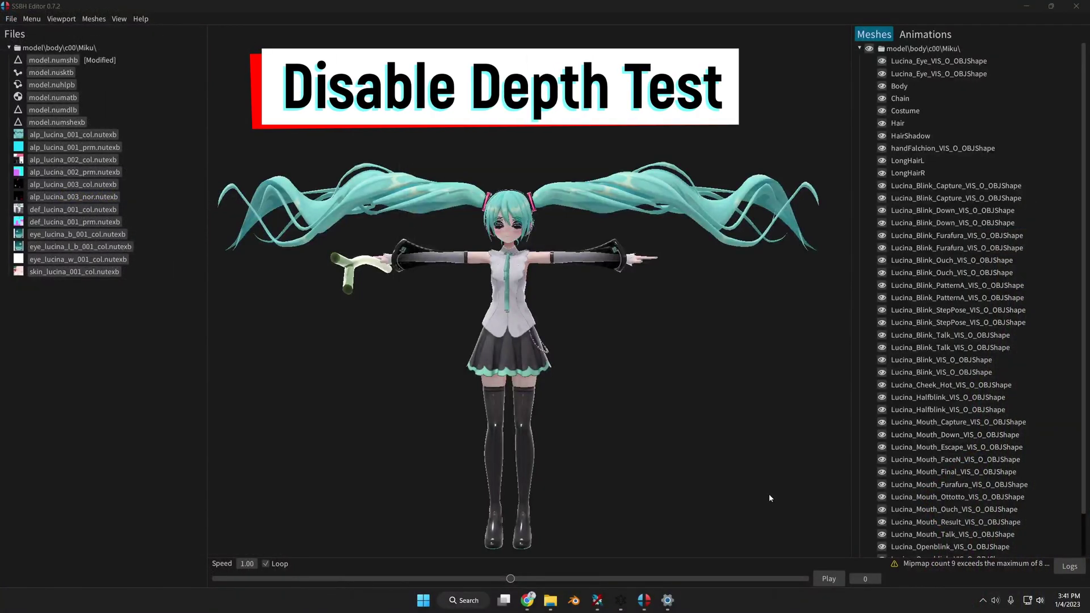
Inspect the Miku model's eyes, cheeks and hair up close from the front and side.
scroll(511, 352, up, 8)
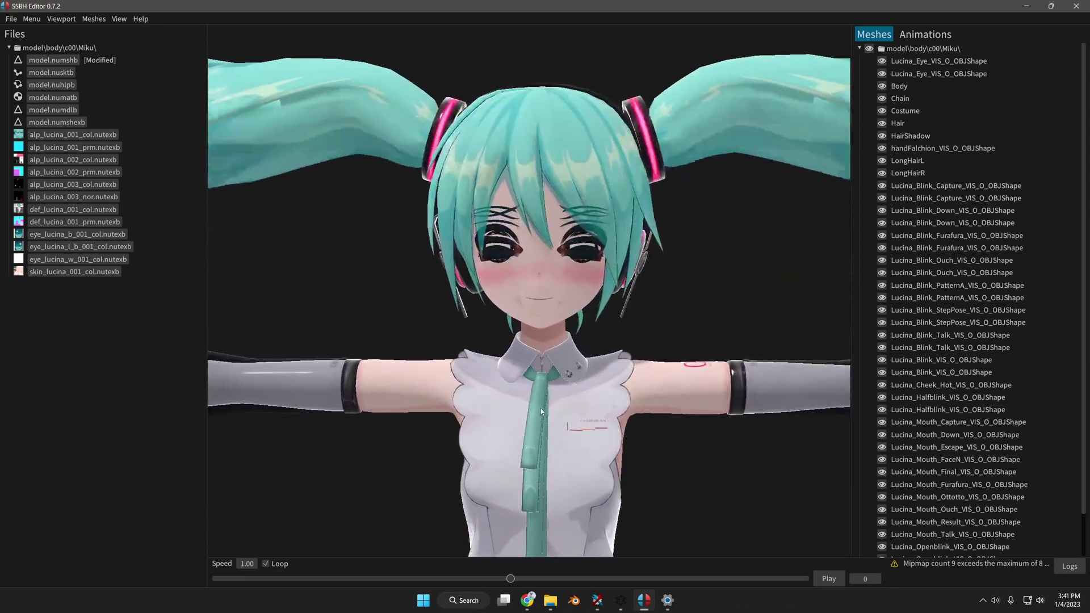
drag(575, 418, 614, 403)
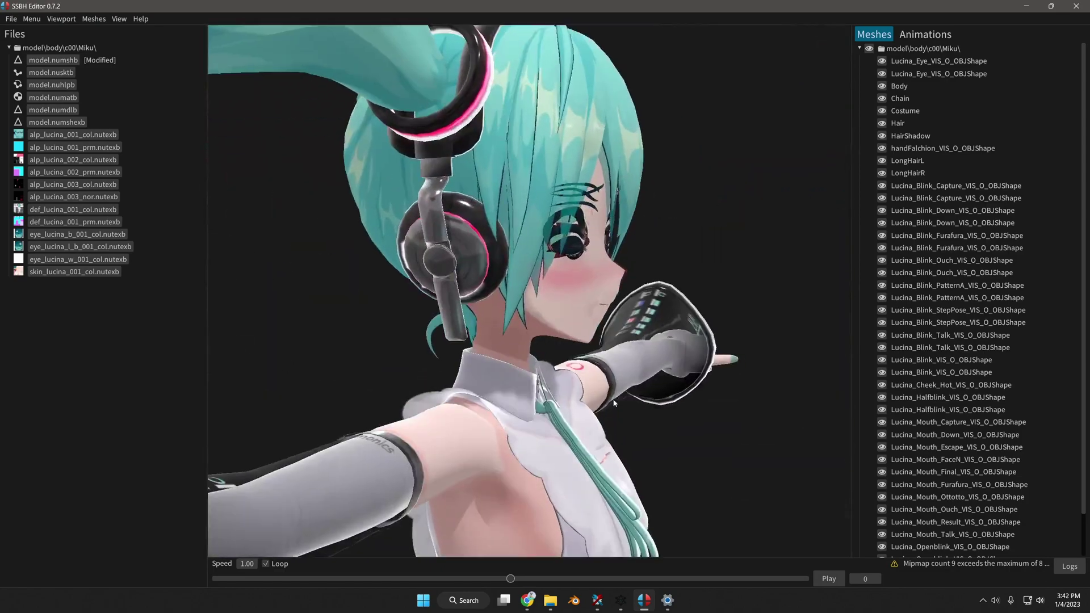
drag(595, 288, 618, 279)
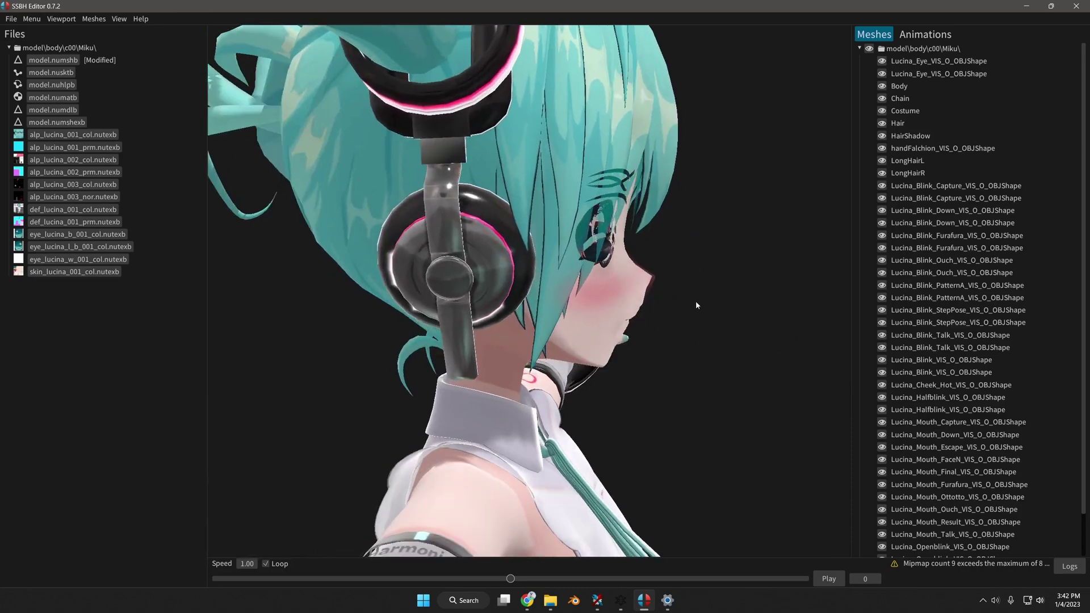
drag(696, 305, 666, 286)
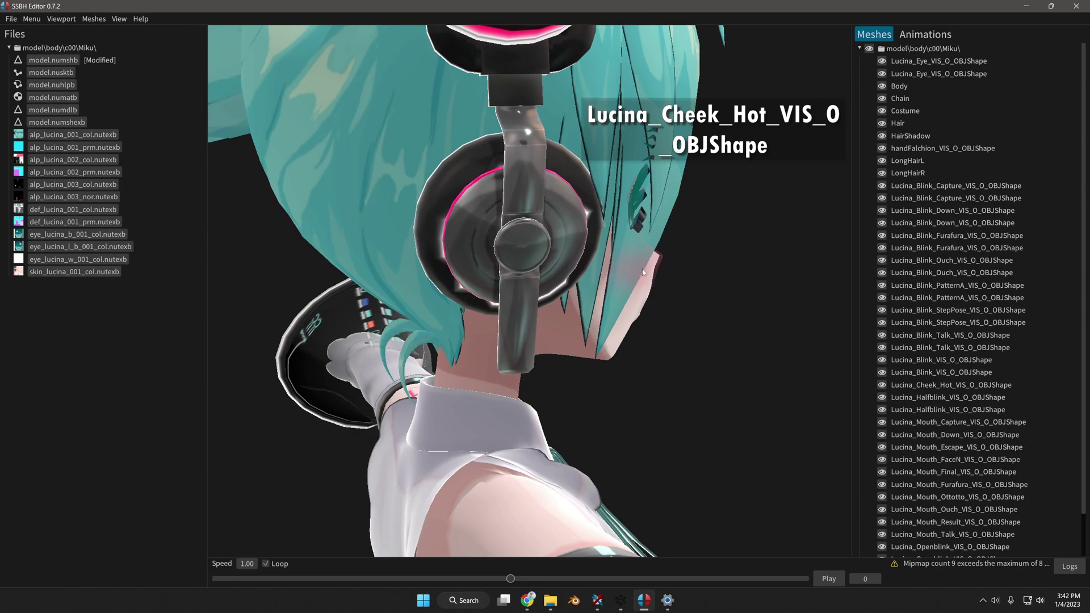
drag(643, 270, 543, 296)
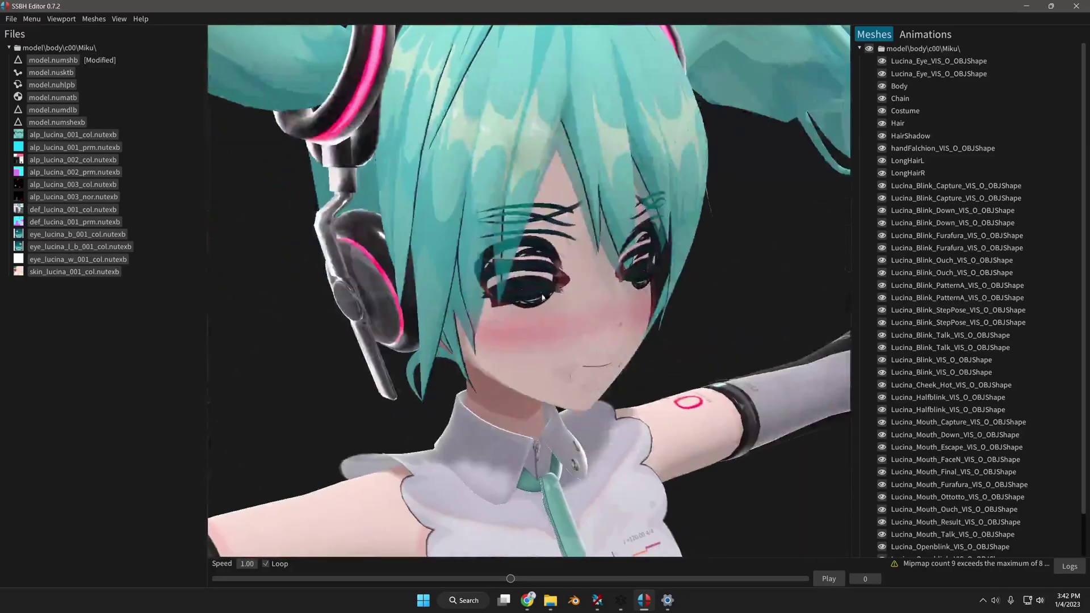
drag(545, 239, 573, 292)
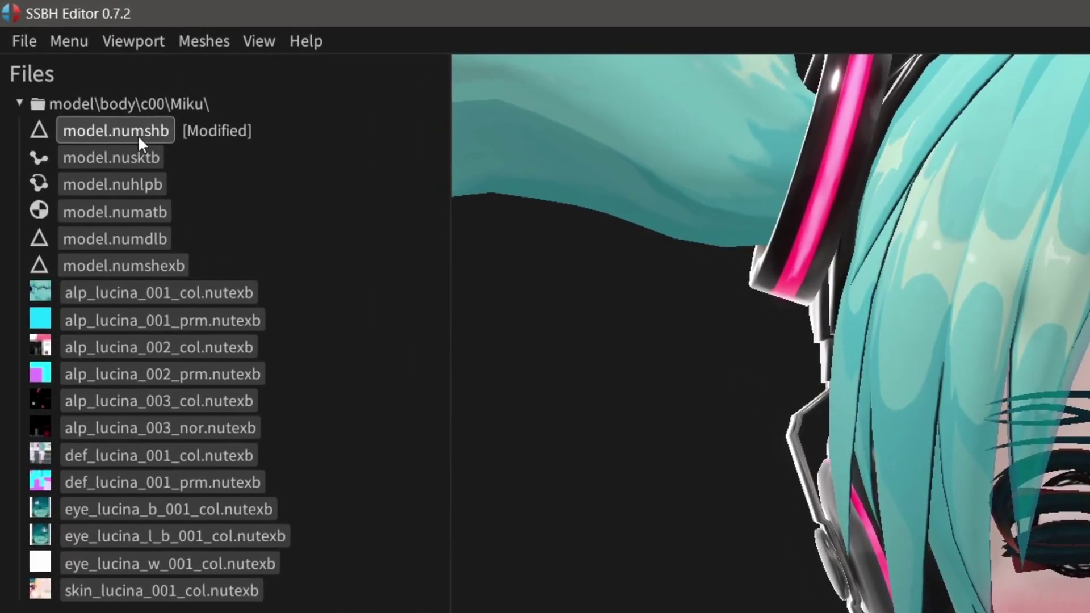
Open the Miku model.numshb and examine the Disable Depth Test settings of the Lucina_Blink meshes.
click(135, 132)
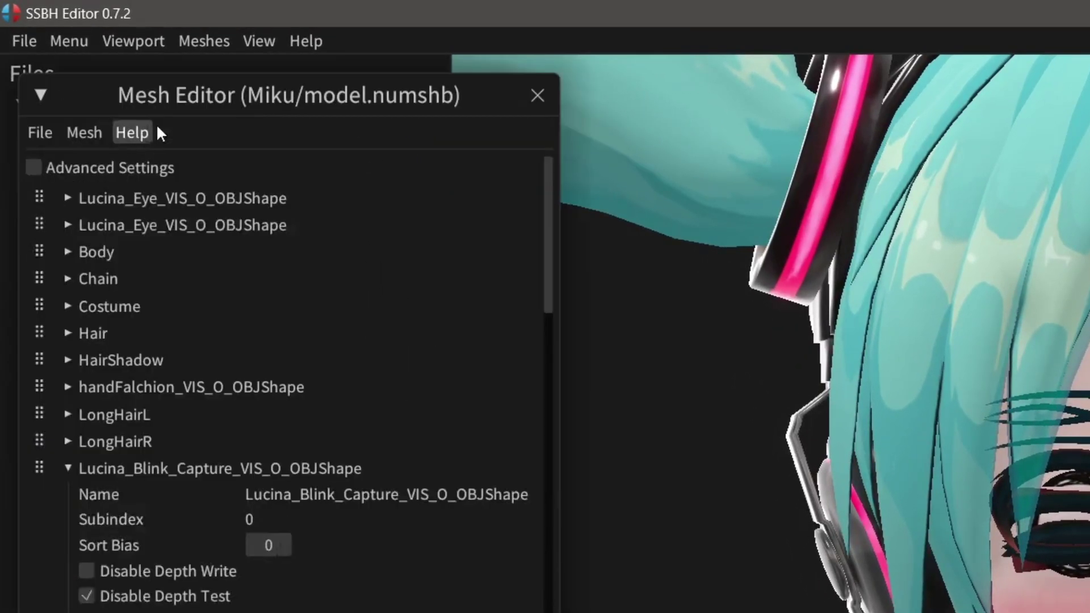
scroll(156, 356, down, 2)
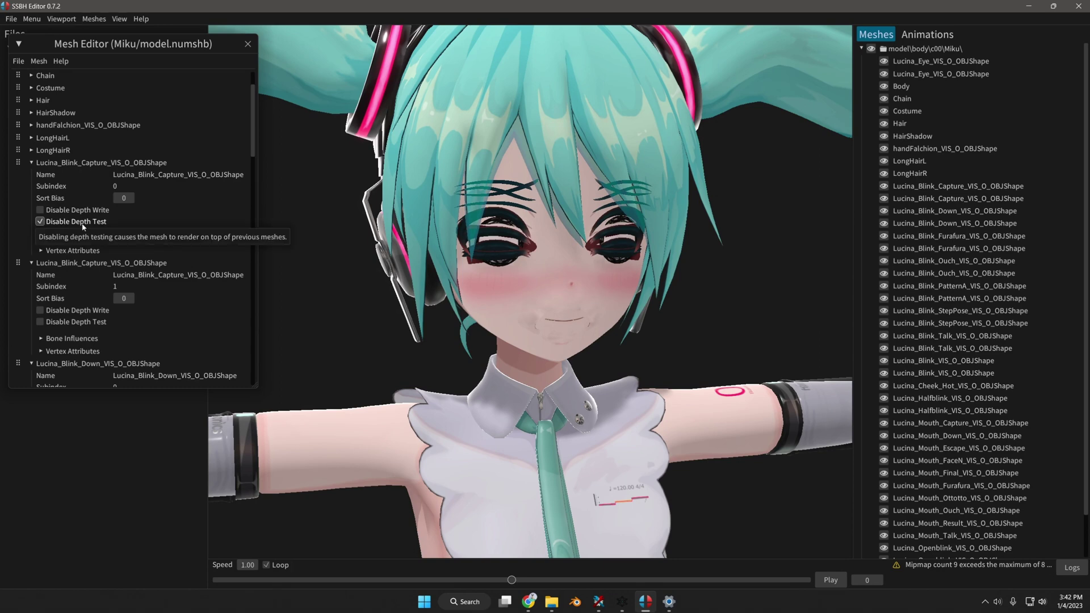
scroll(126, 262, down, 1)
scroll(462, 201, up, 6)
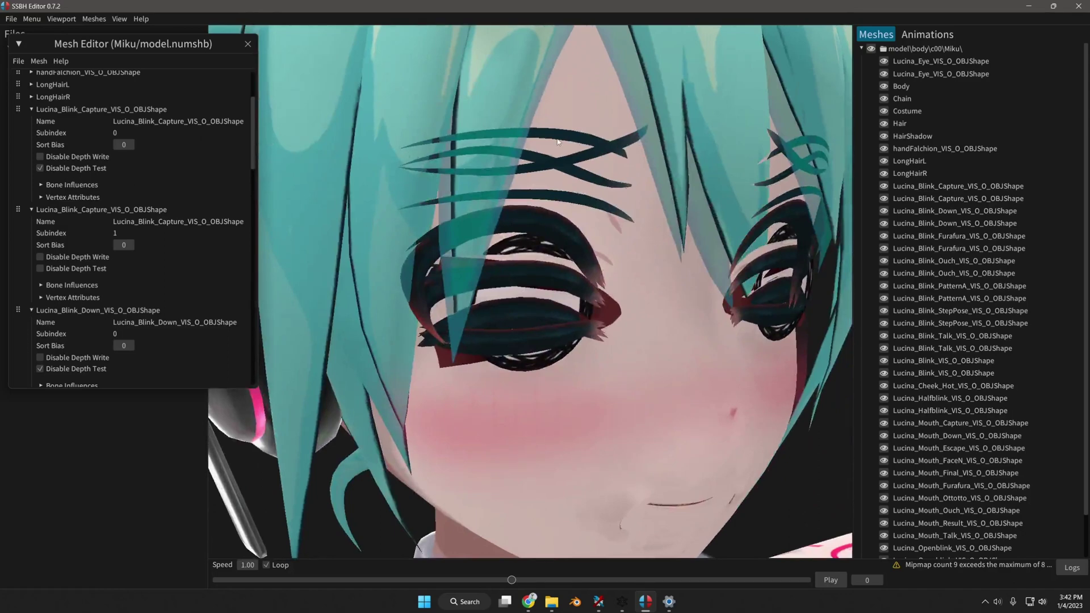
Toggle Disable Depth Test off and back on for the subindex 0 Lucina_Blink_Capture, Blink_Down and Blink_Furafura meshes to compare the rendering.
click(86, 169)
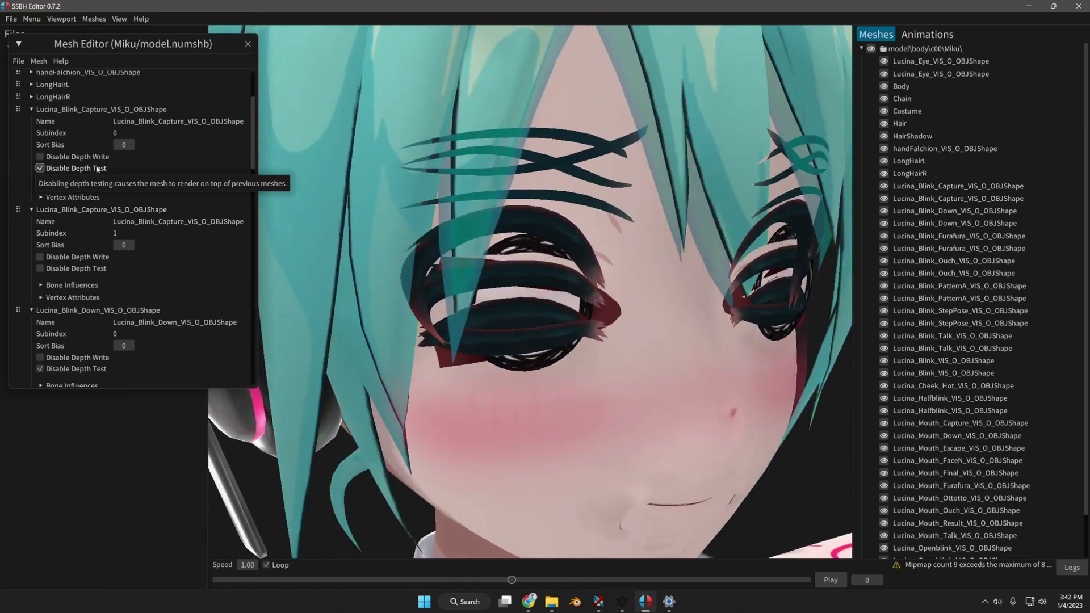
drag(590, 169, 602, 165)
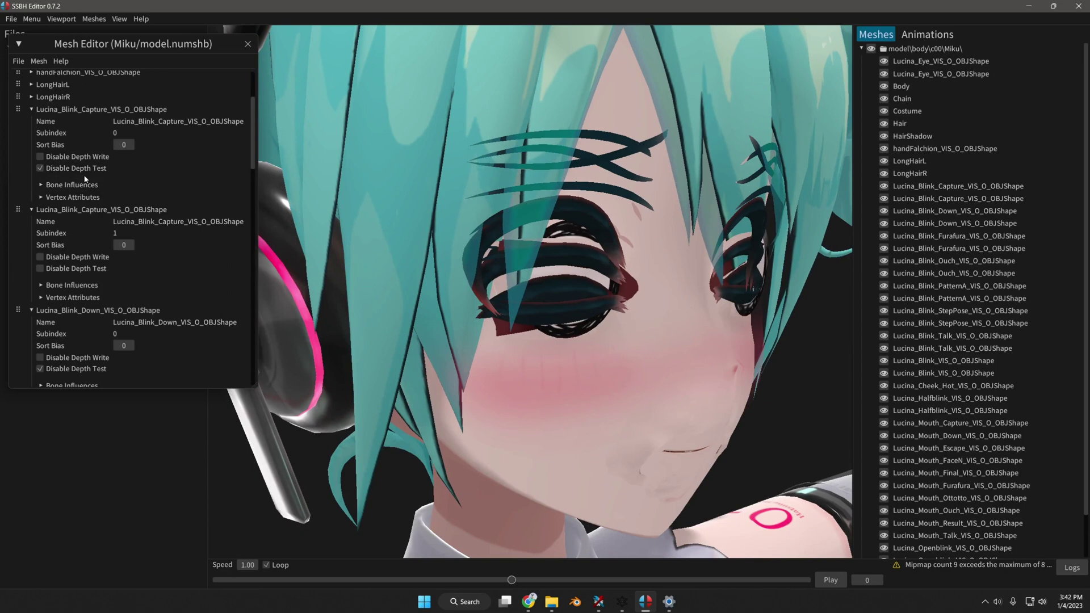
scroll(117, 217, down, 3)
click(87, 264)
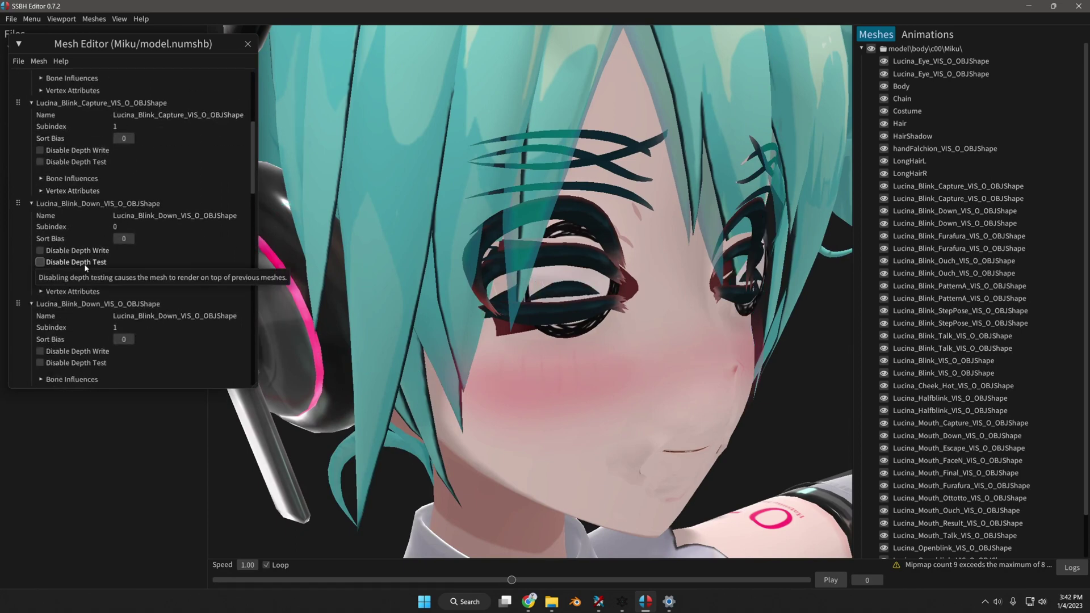
click(85, 265)
click(88, 264)
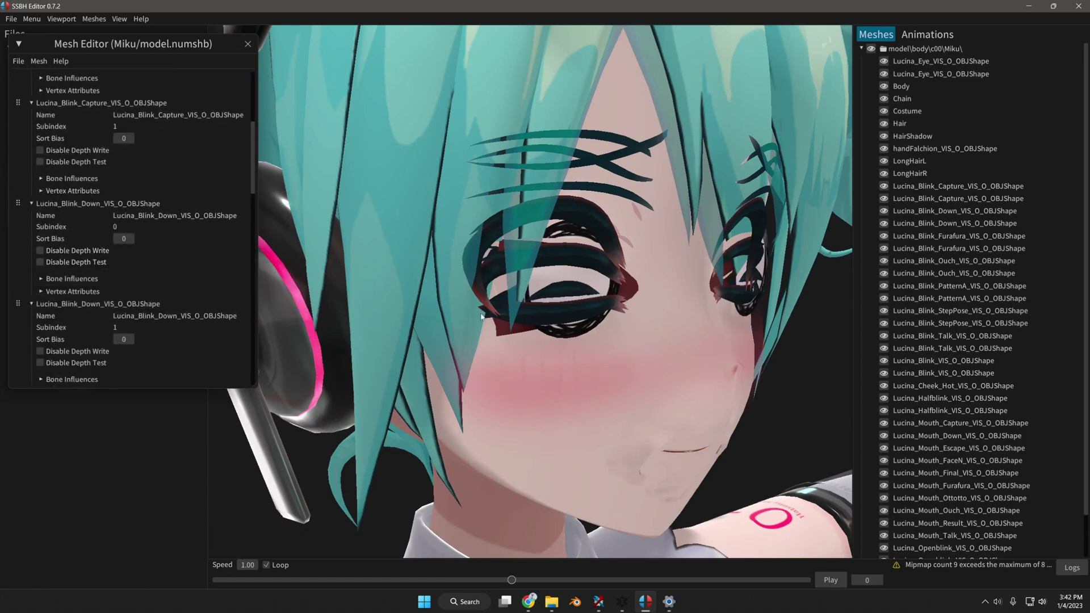
click(85, 264)
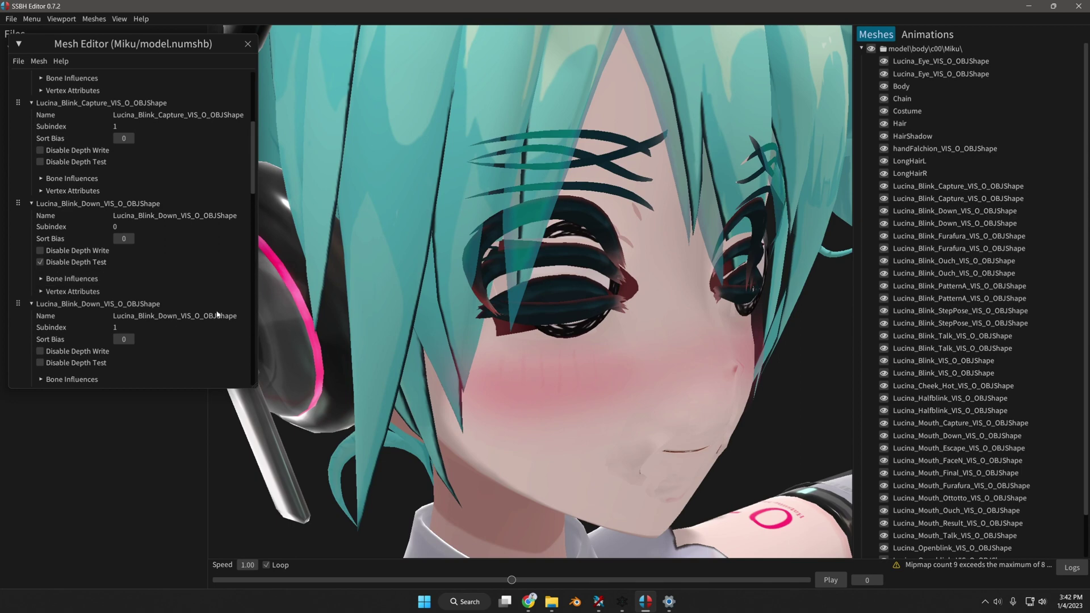
scroll(218, 315, down, 5)
click(76, 304)
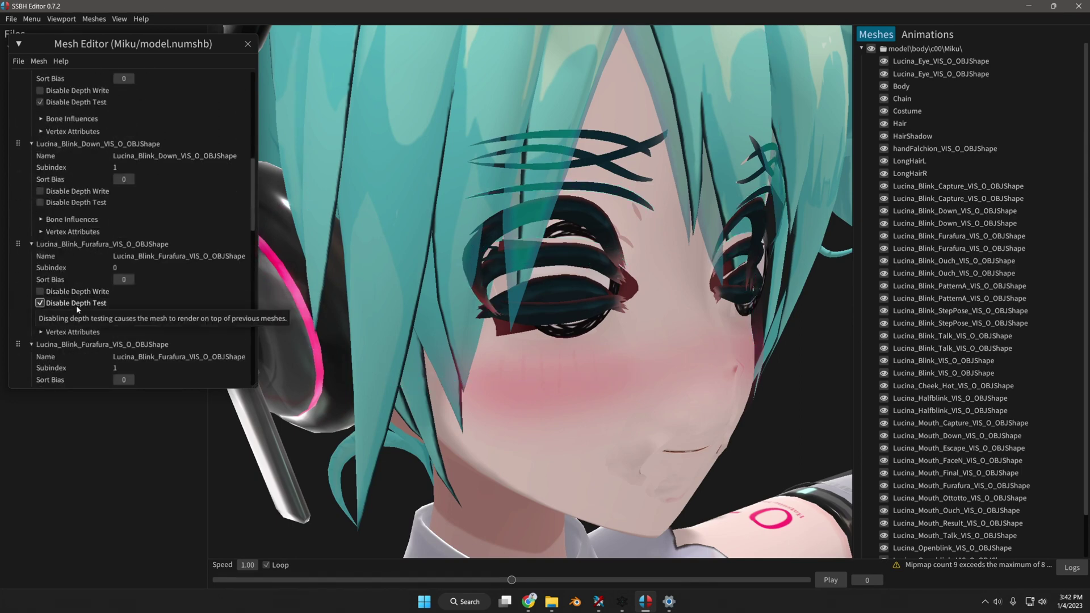
scroll(248, 114, down, 2)
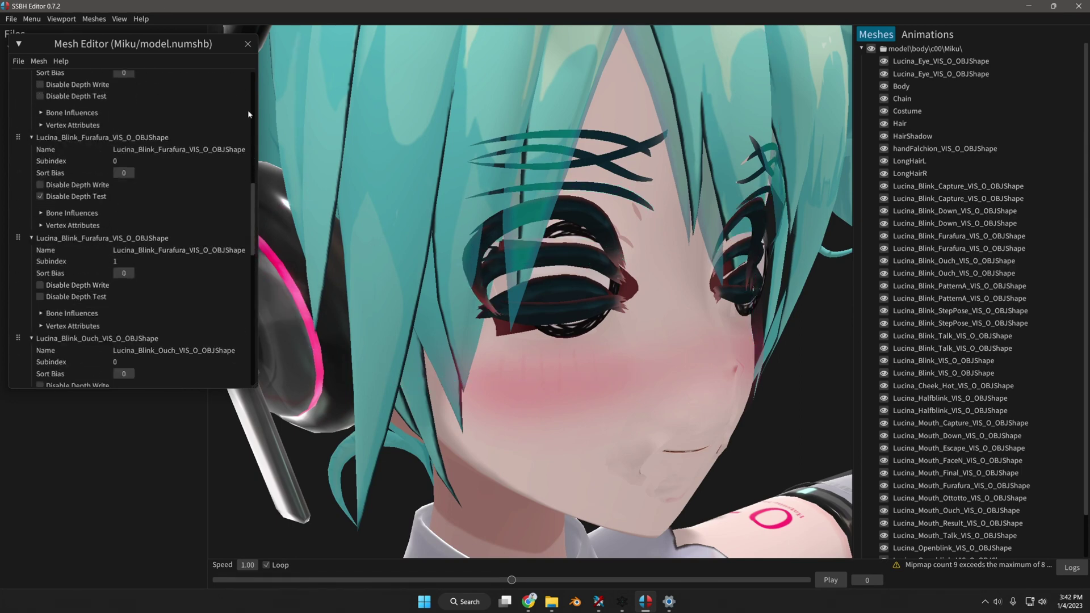
Save the Miku model.numshb, close the mesh editor and view the face from the front.
click(247, 44)
scroll(465, 238, down, 4)
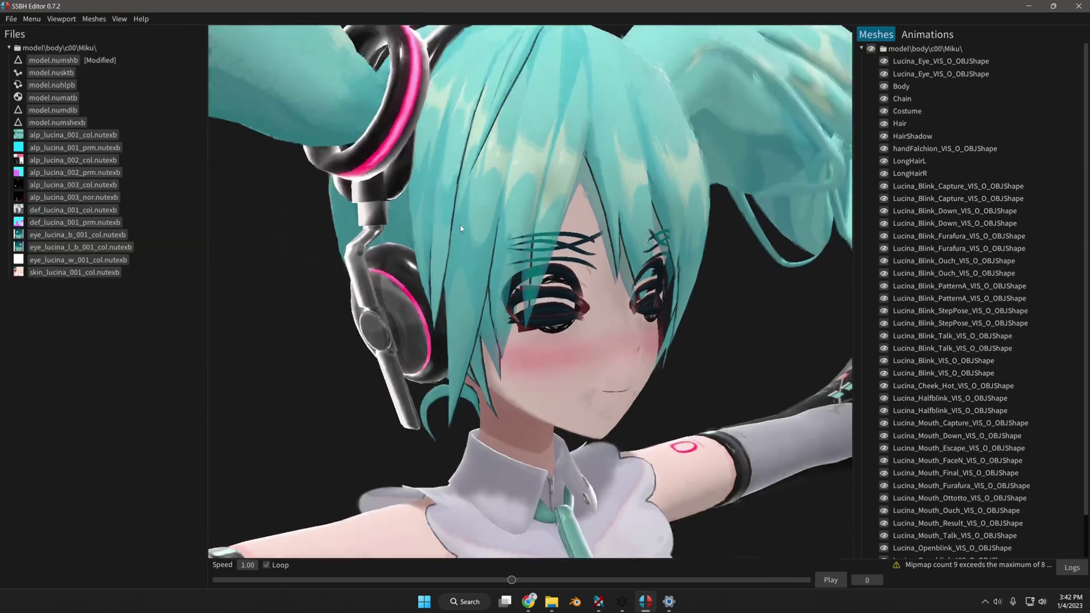
drag(466, 235, 426, 236)
click(54, 60)
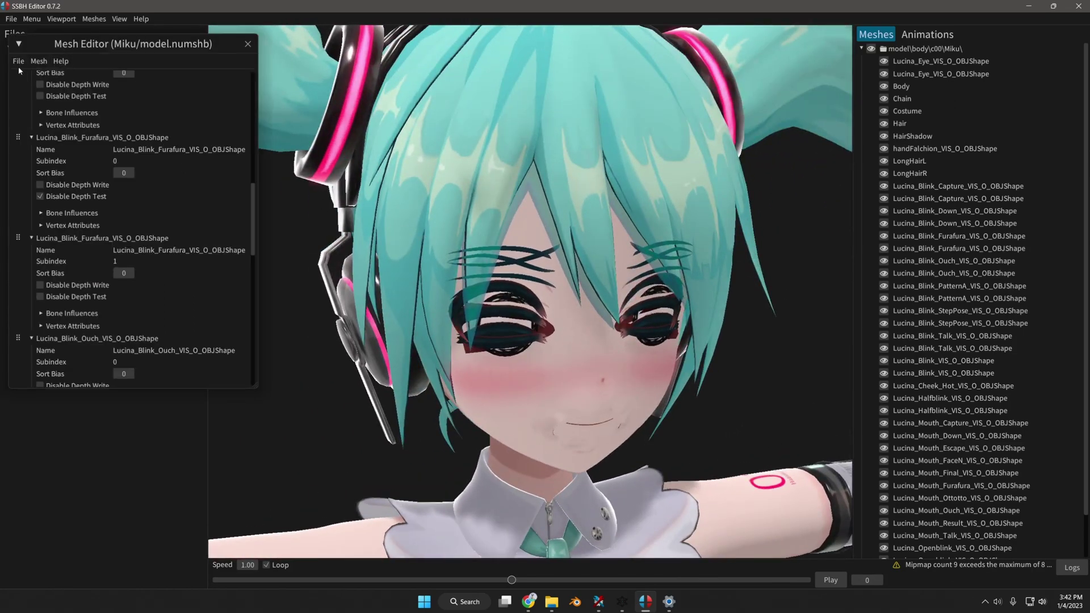
click(19, 60)
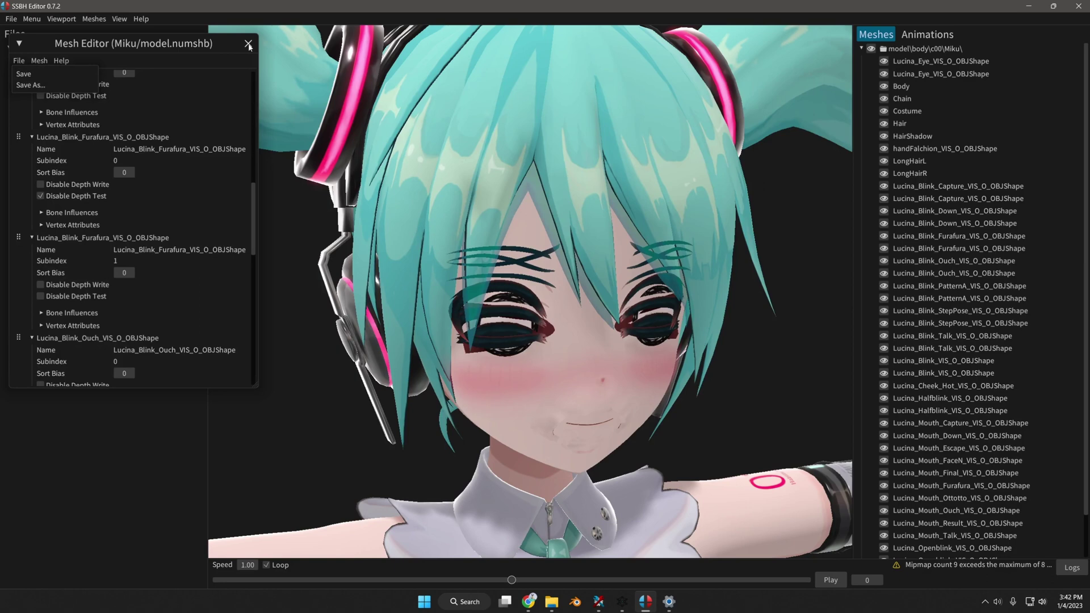
click(56, 73)
click(248, 44)
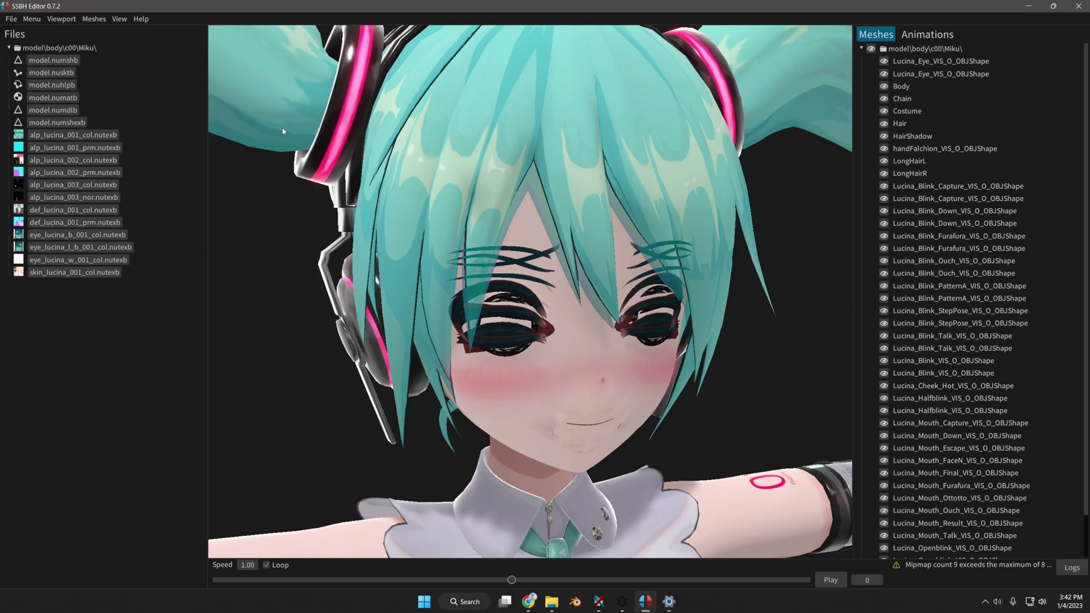
scroll(505, 230, down, 1)
drag(504, 230, 474, 223)
scroll(509, 321, up, 1)
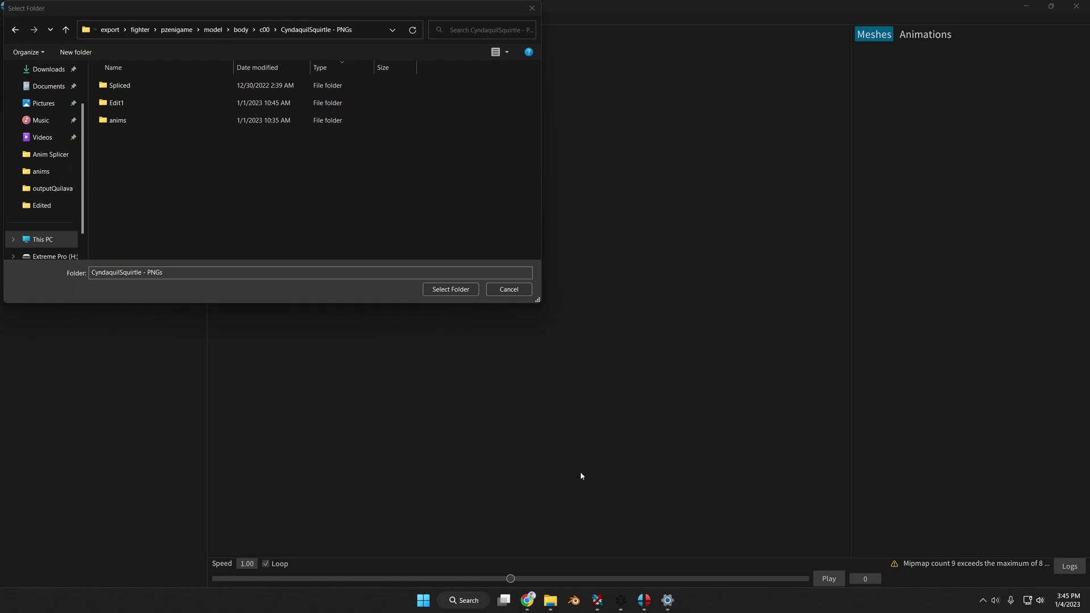
Switch to Chrome and pause the YouTube video that is playing.
click(528, 600)
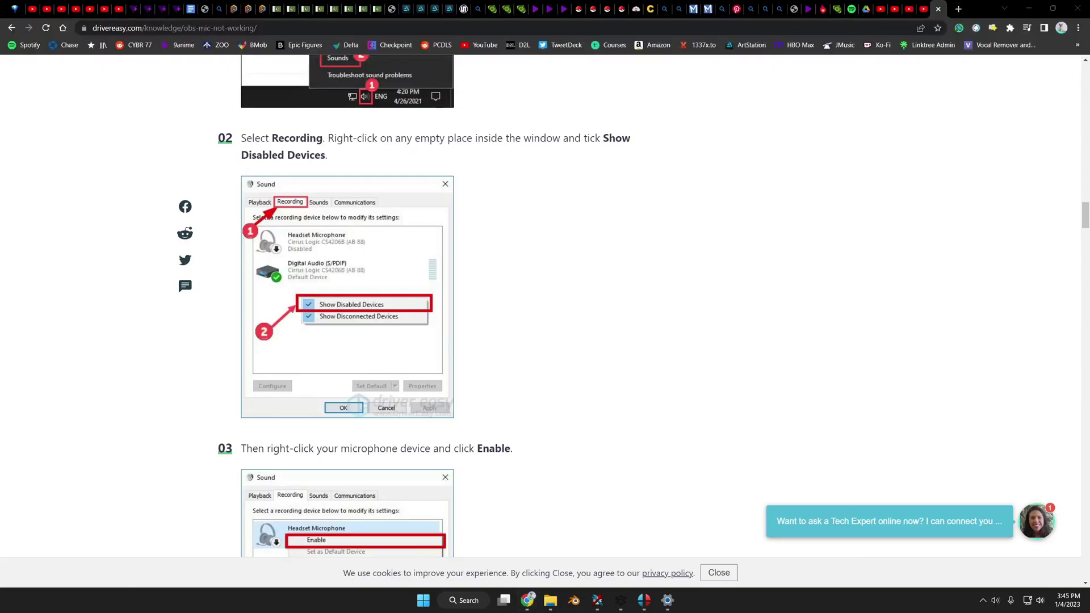
drag(545, 11, 545, 0)
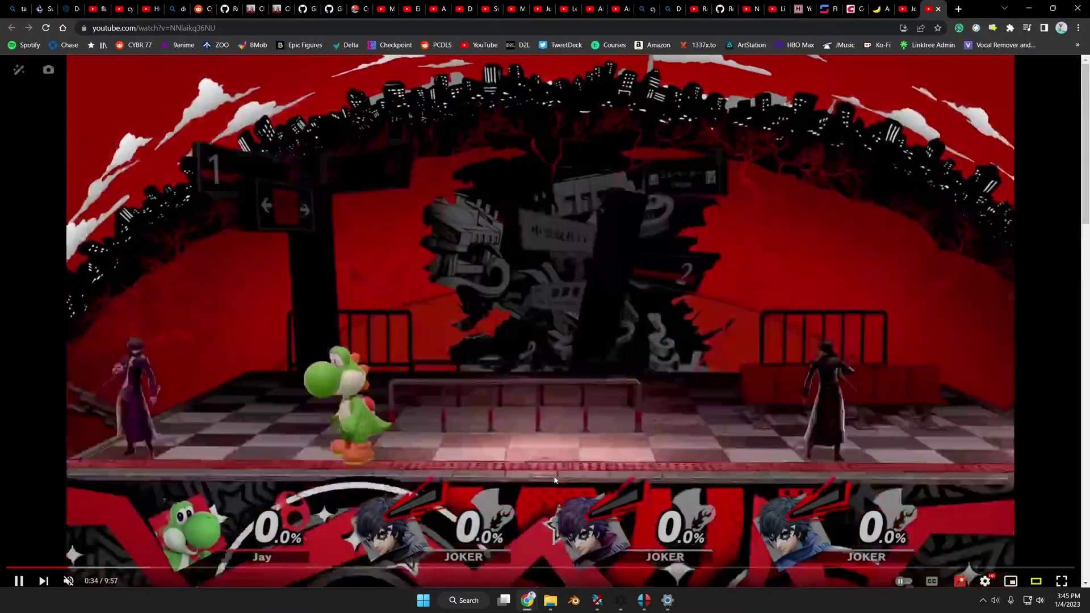
click(554, 481)
mouse_move(642, 606)
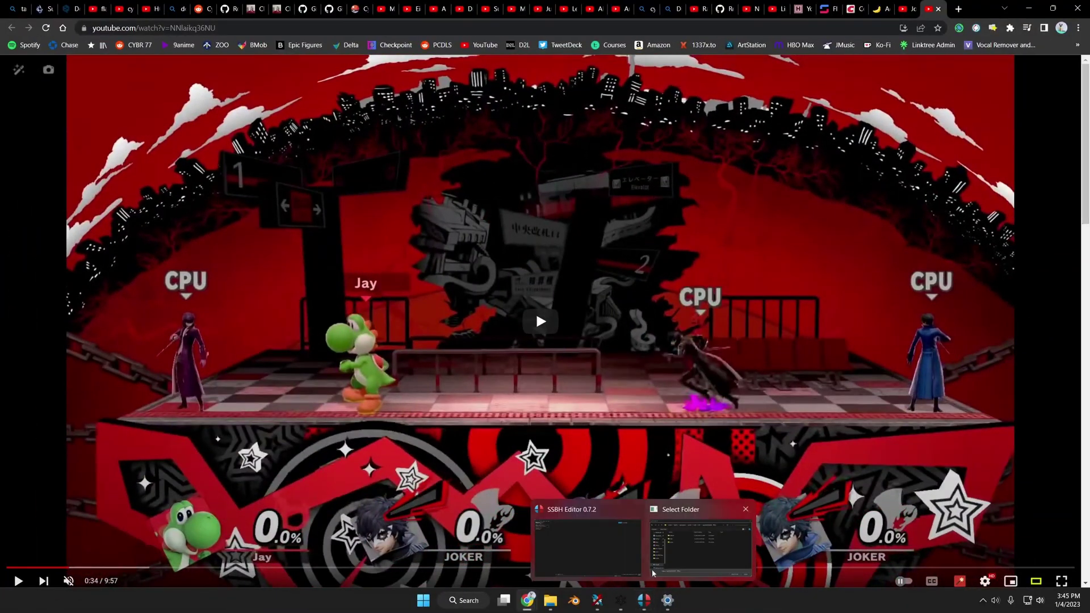
Return to SSBH Editor's folder selection and load the CyndaquilSquirtle - PNGs folder.
click(591, 541)
click(702, 541)
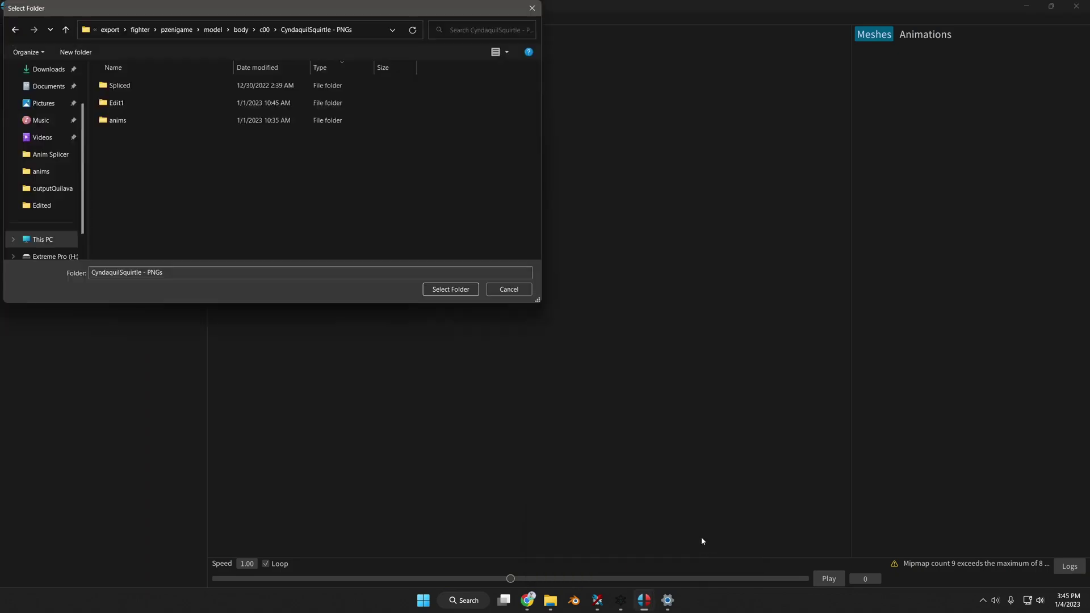
click(447, 290)
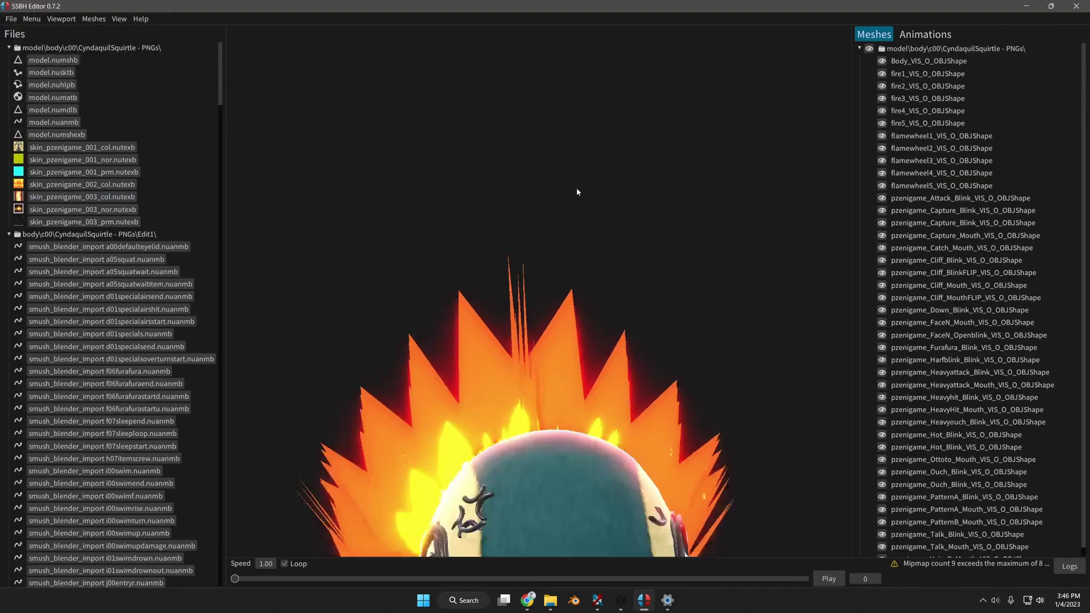
scroll(579, 212, down, 3)
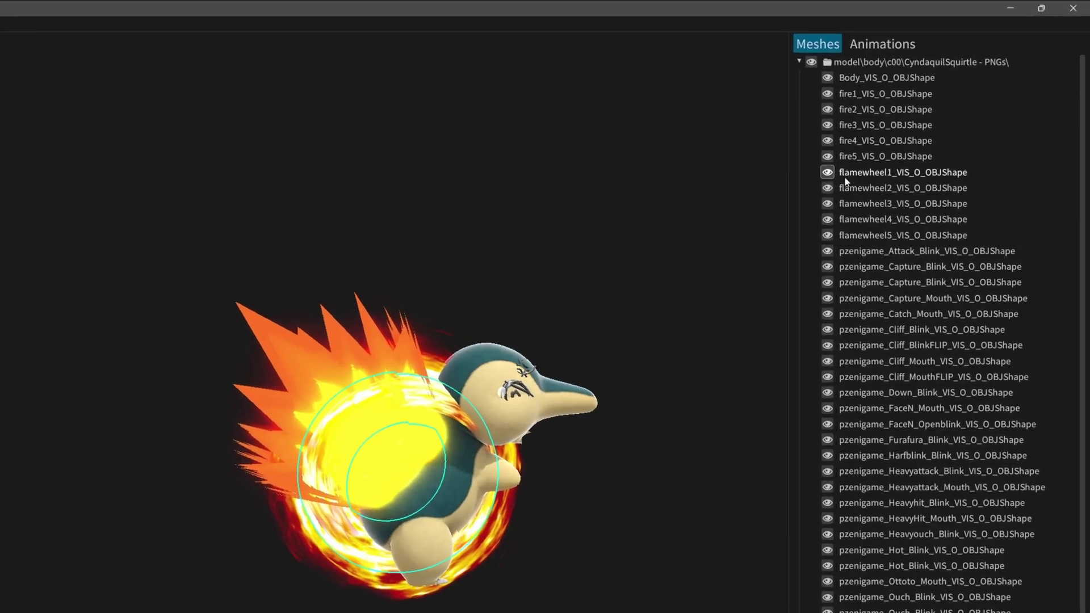
Hide the flamewheel1 through flamewheel5 meshes and view Cyndaquil from the side.
click(890, 142)
click(890, 154)
click(895, 167)
click(823, 257)
click(823, 272)
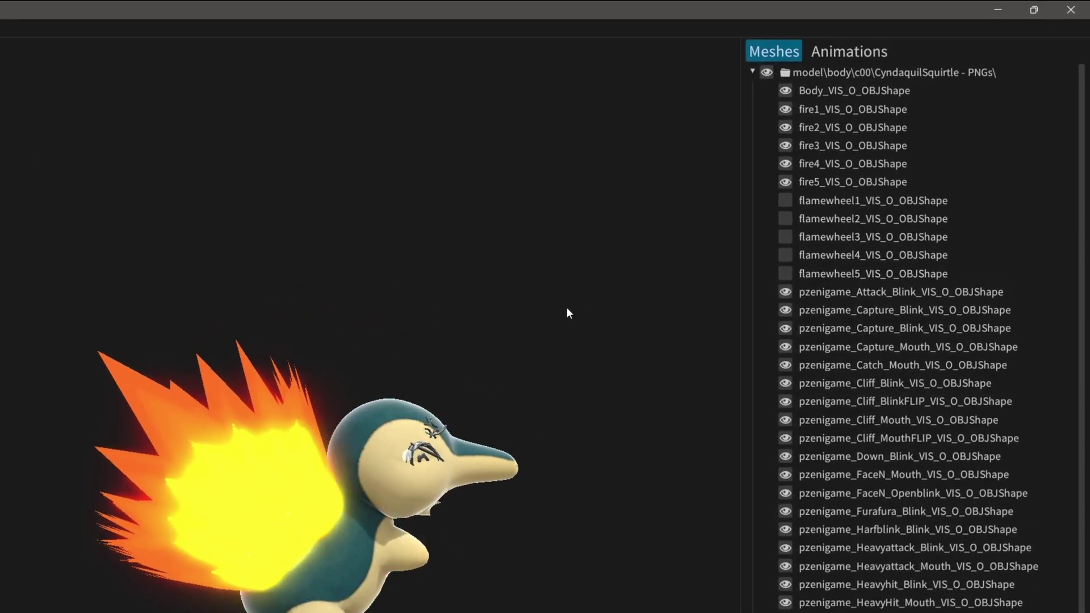
drag(502, 345, 594, 328)
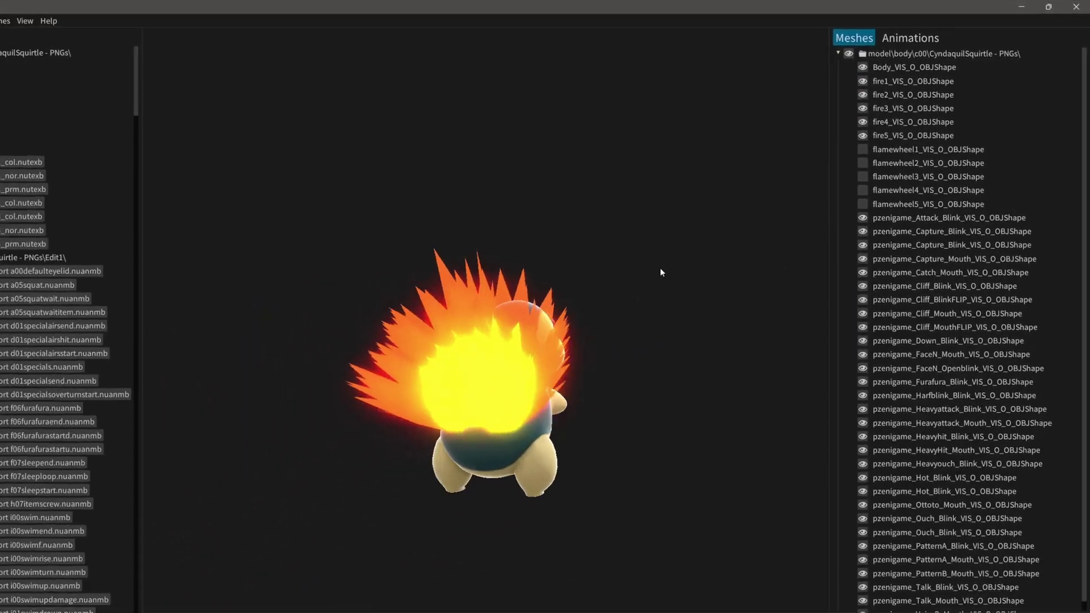
drag(718, 268, 636, 280)
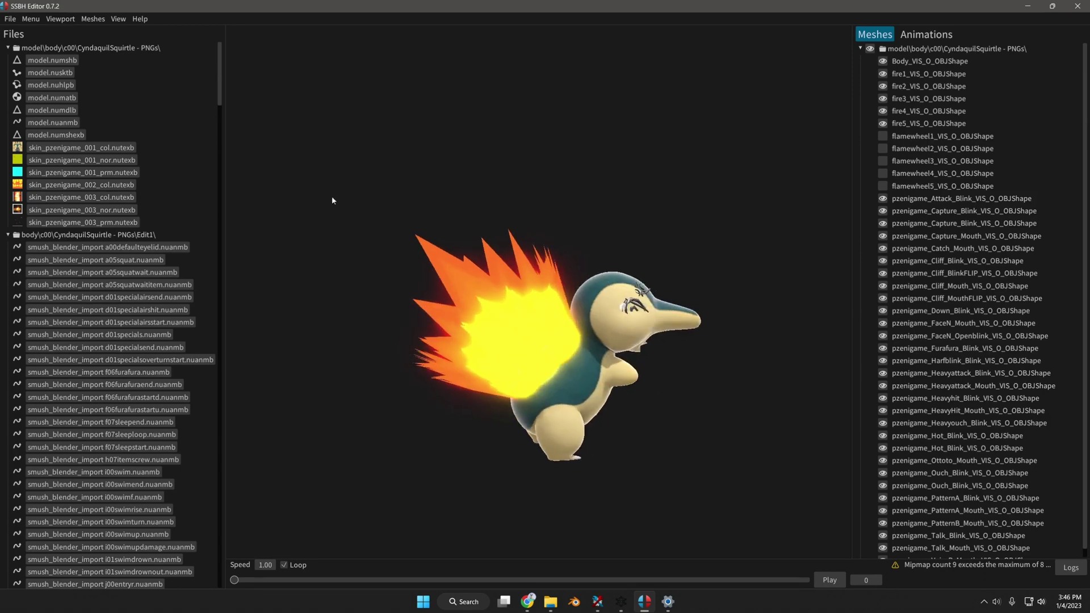
Open Cyndaquil's model.numatb in the material editor and hide the fire2 through fire5 meshes.
double_click(70, 99)
click(113, 94)
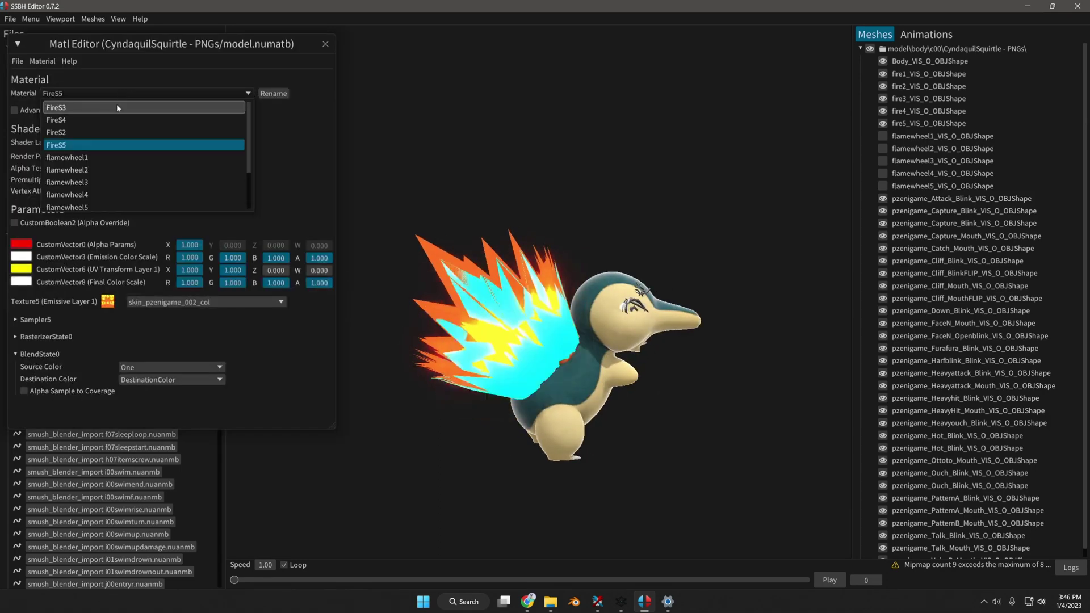
click(883, 123)
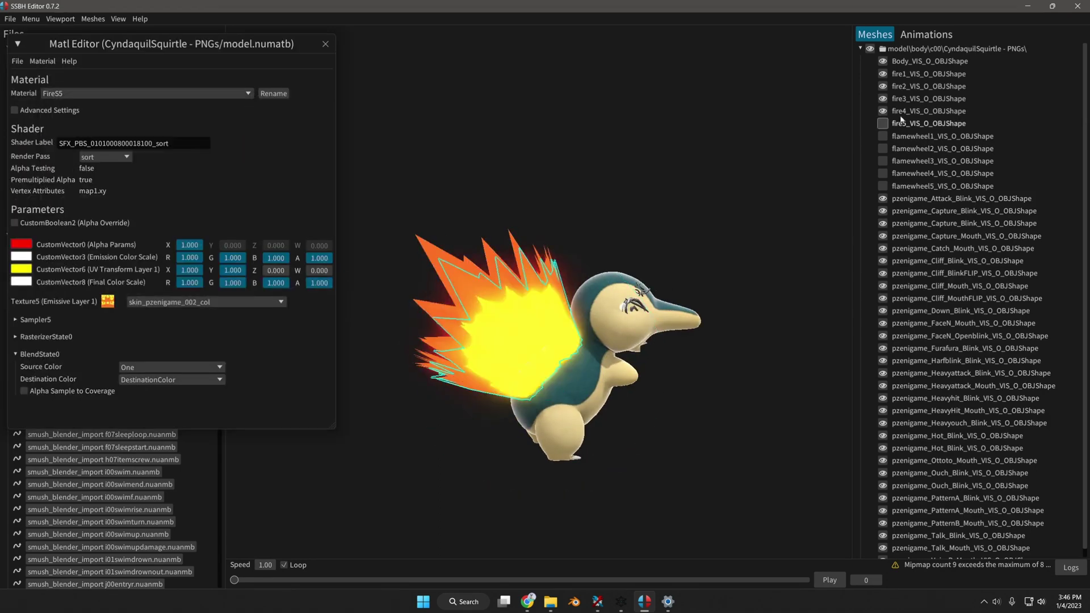
click(882, 110)
click(883, 98)
click(882, 86)
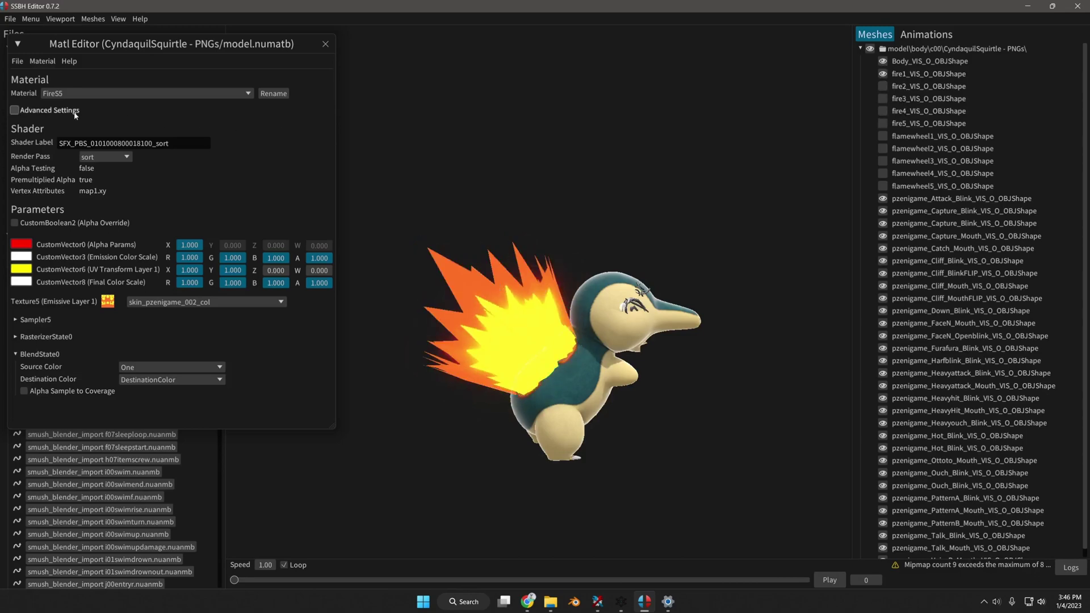
Select the FireS1 material for editing.
click(103, 95)
scroll(91, 166, down, 3)
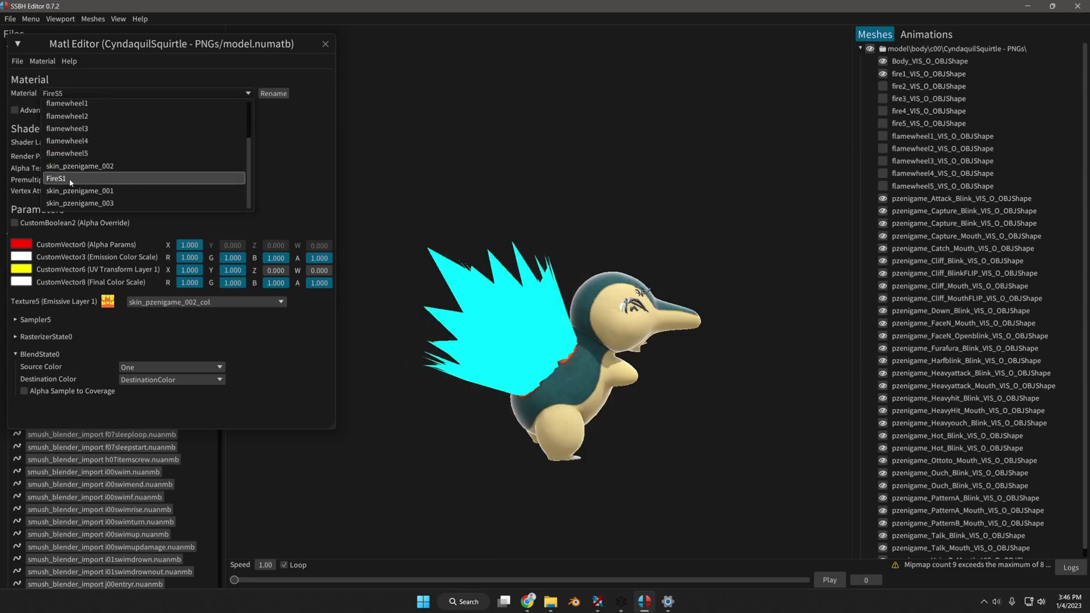
click(91, 178)
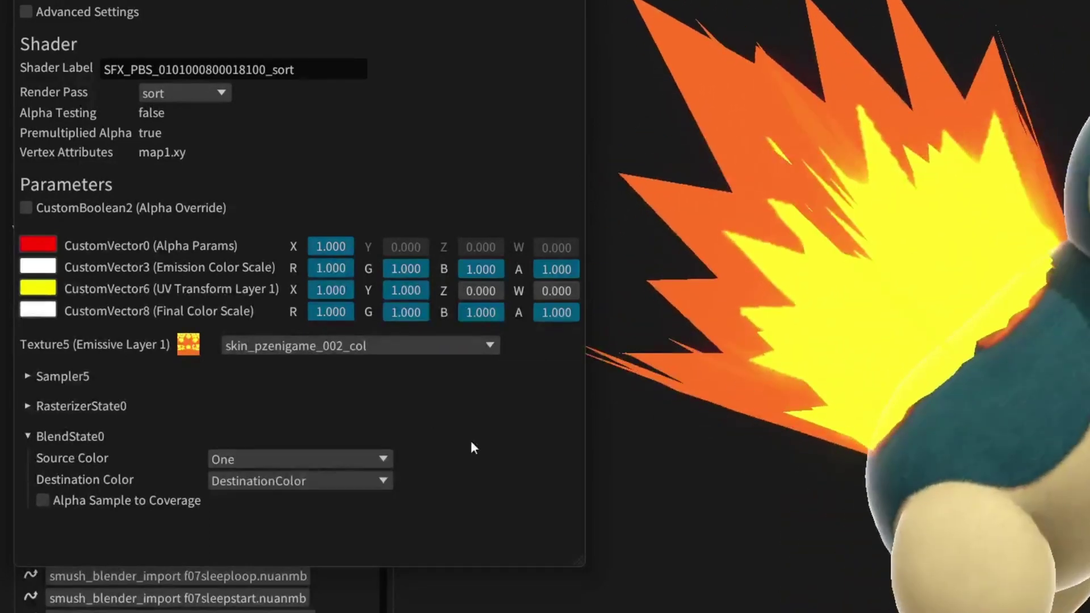
Try Zero as the FireS1 blend state's Destination Color, inspect the flames, and restore DestinationColor.
click(288, 479)
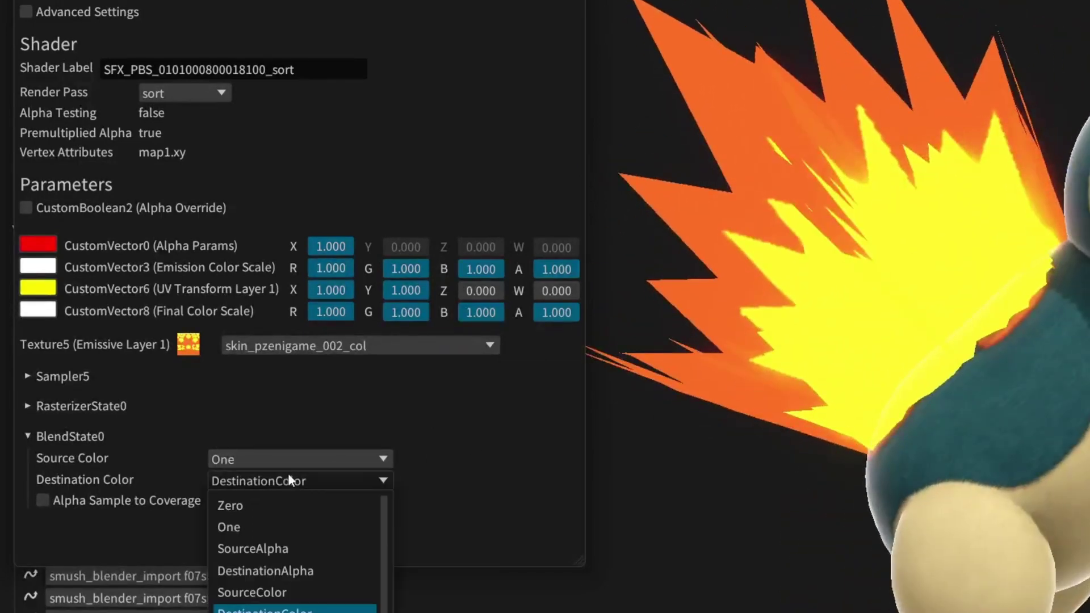
click(294, 511)
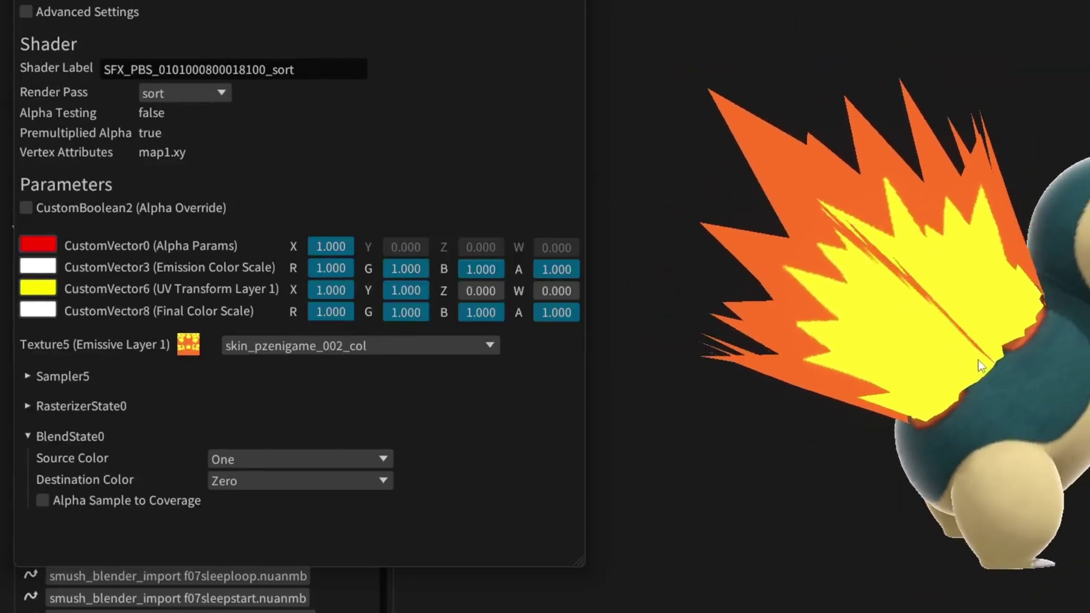
click(289, 480)
scroll(311, 563, down, 1)
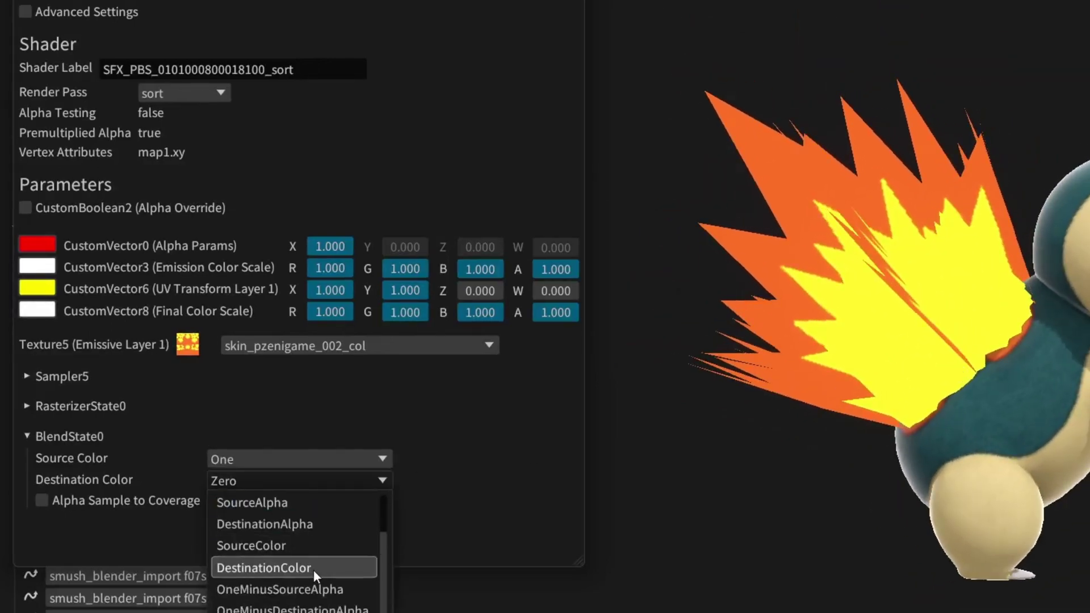
click(313, 567)
Set the FireS1 blend state's Source Color to OneMinusDestinationAlpha and Destination Color to One, and check the flames from behind.
click(318, 481)
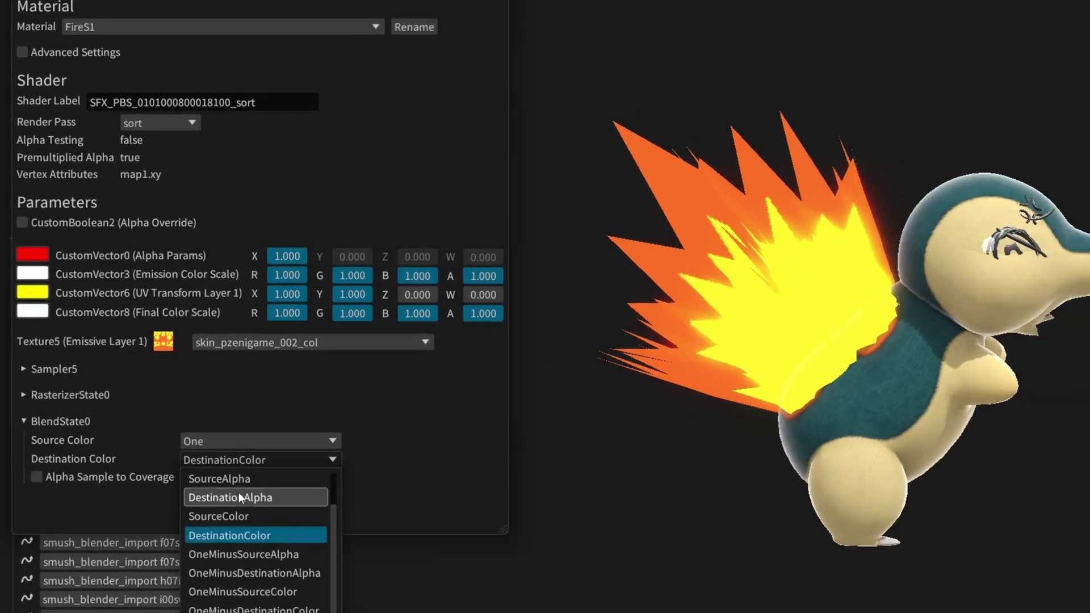
scroll(239, 498, up, 1)
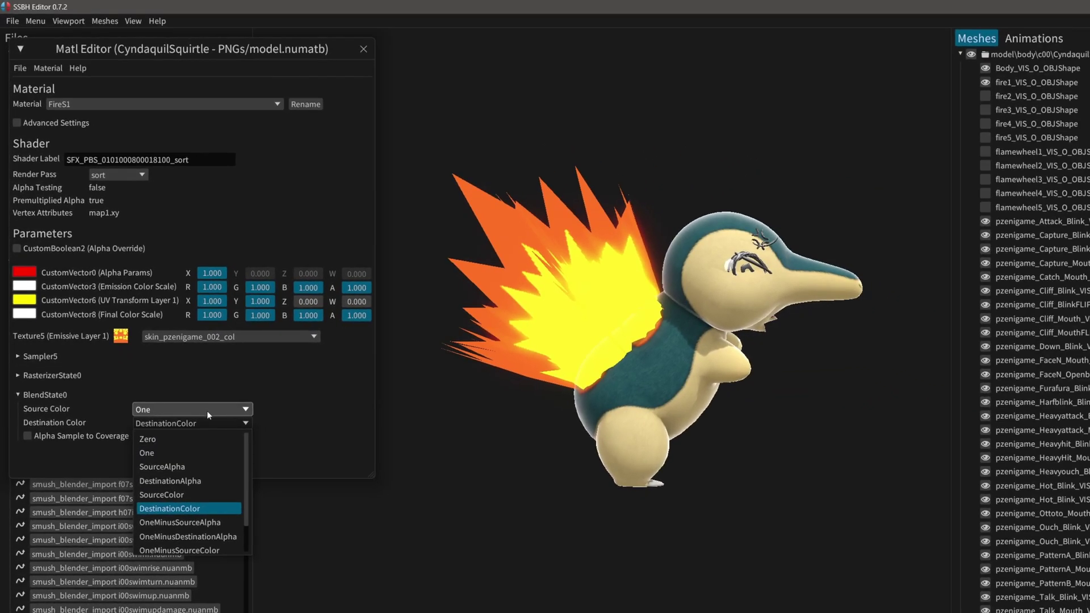
drag(613, 372, 695, 366)
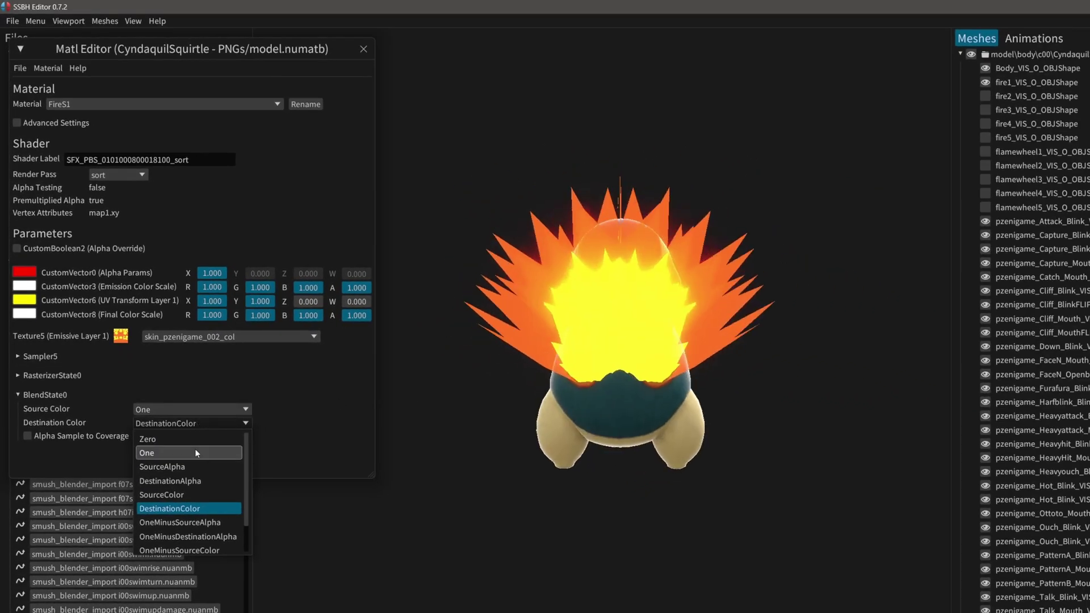
scroll(205, 482, down, 1)
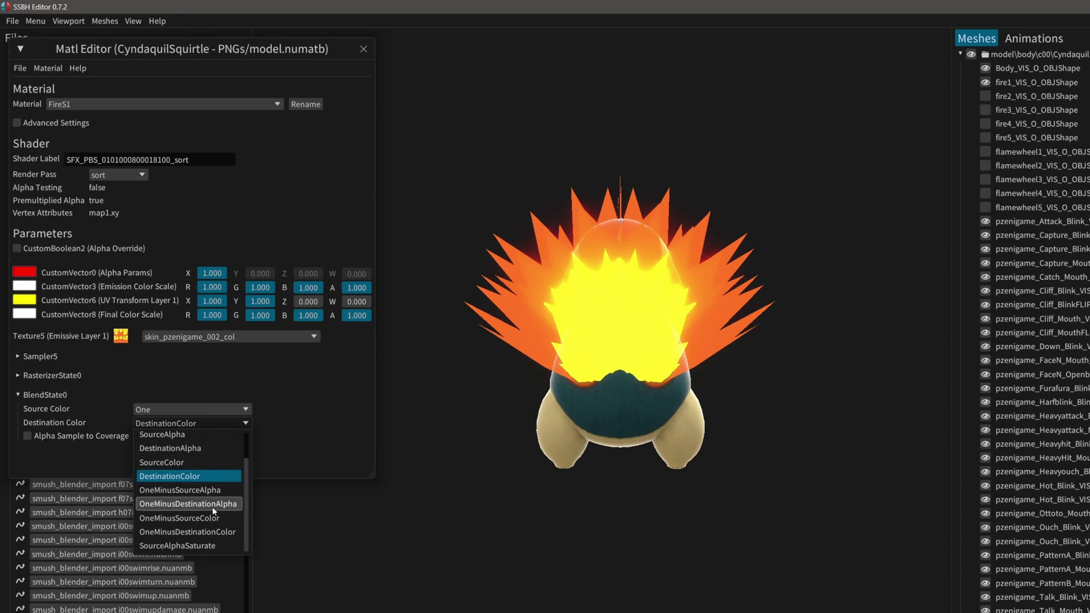
click(193, 409)
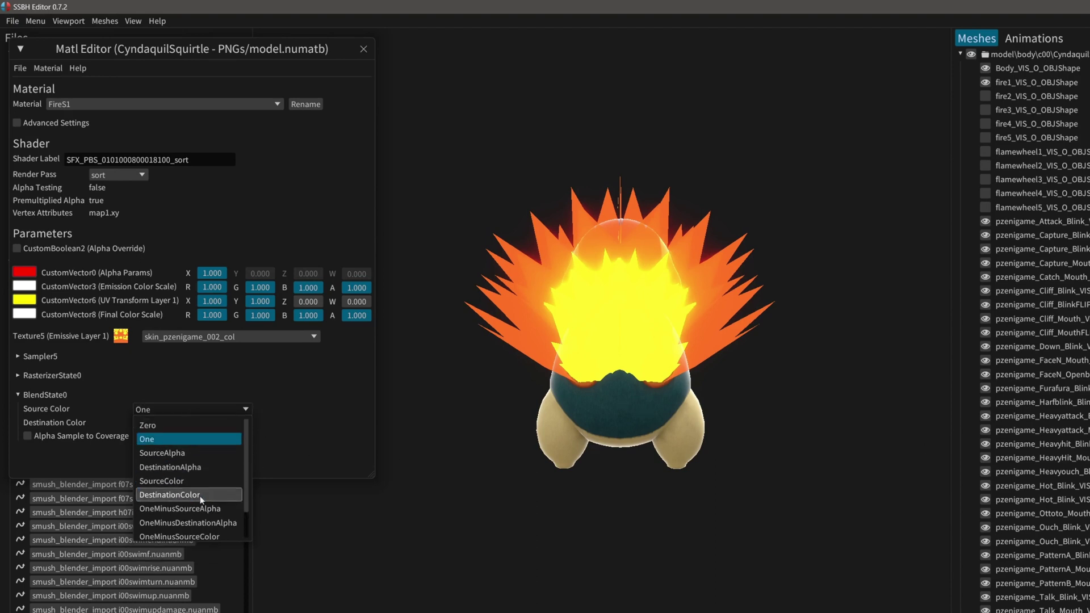
click(209, 526)
click(204, 424)
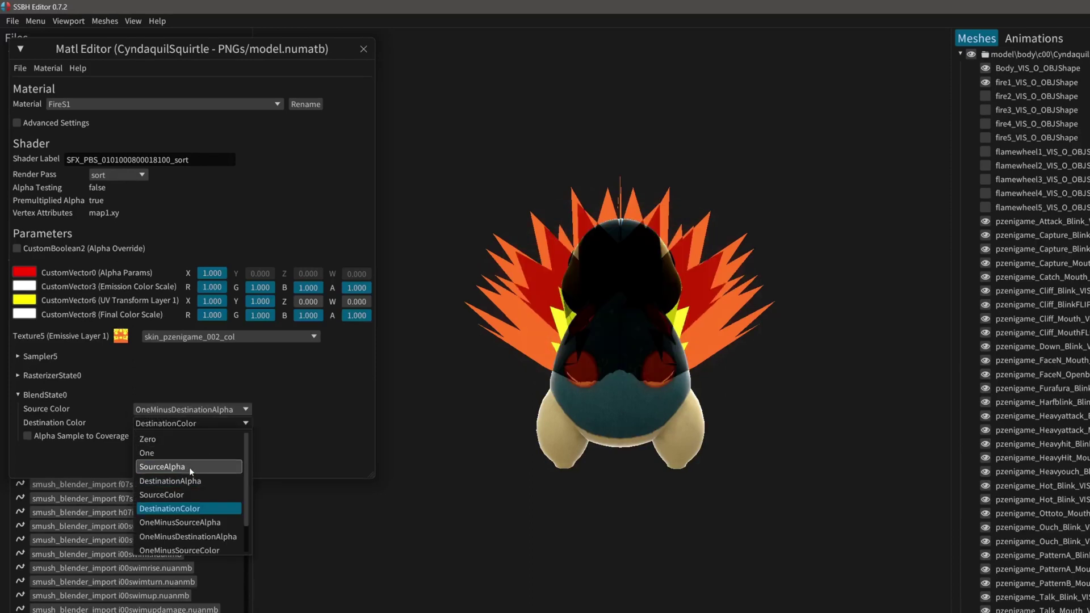
click(170, 453)
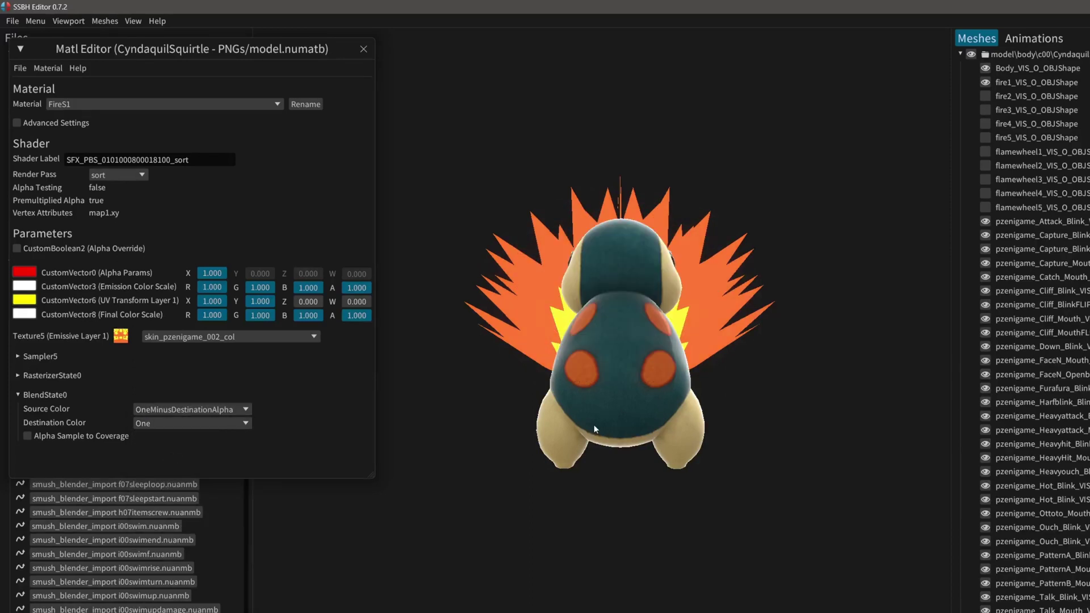
drag(596, 430, 557, 427)
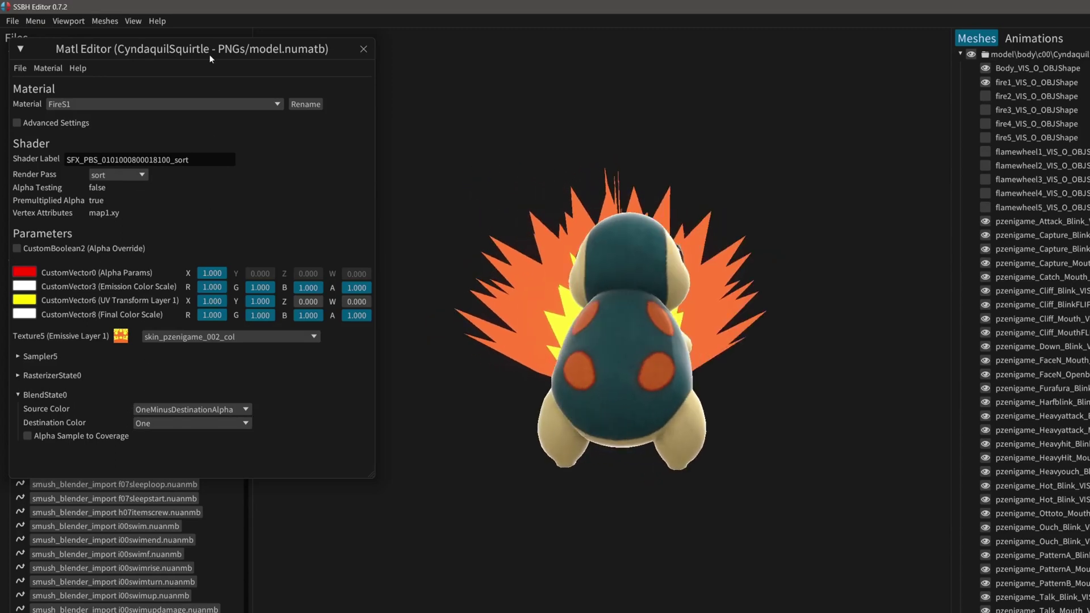
Save the FireS1 material changes to model.numatb and close the material editor.
drag(209, 50, 360, 46)
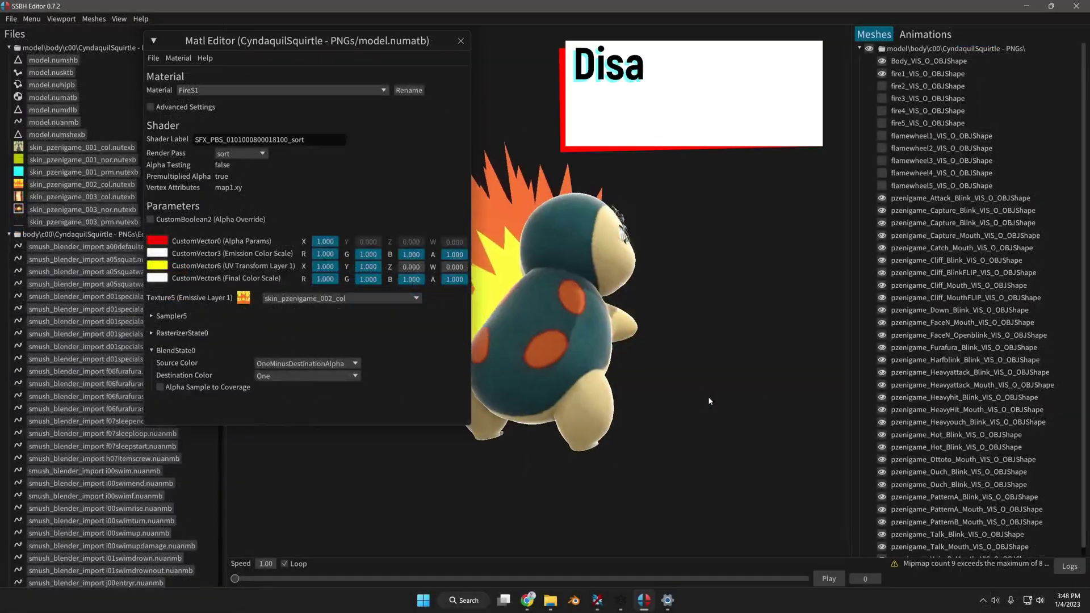
drag(709, 401, 737, 409)
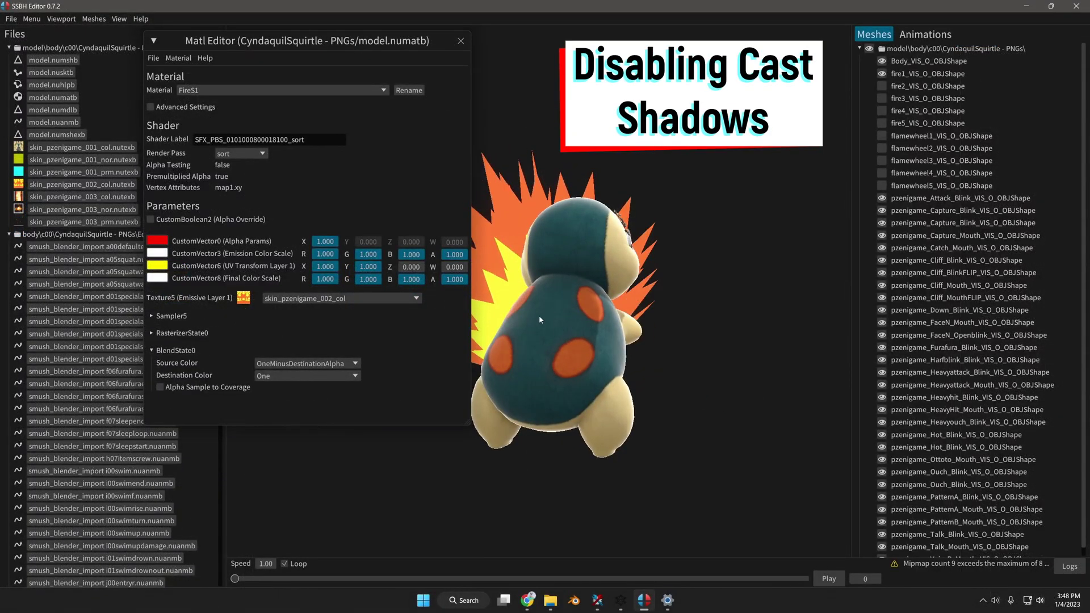
drag(609, 344, 597, 345)
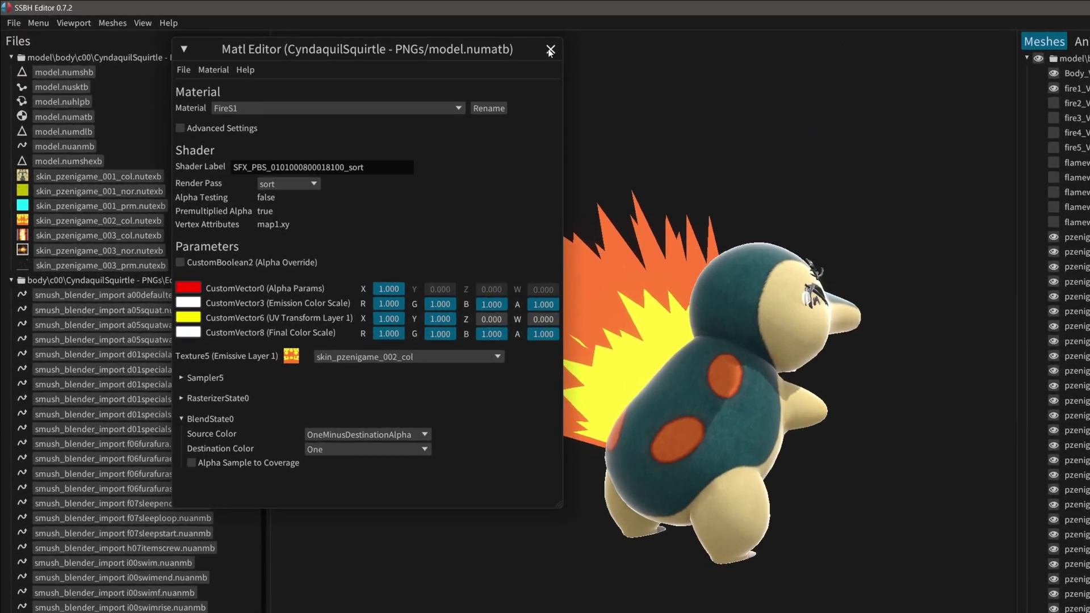
click(550, 50)
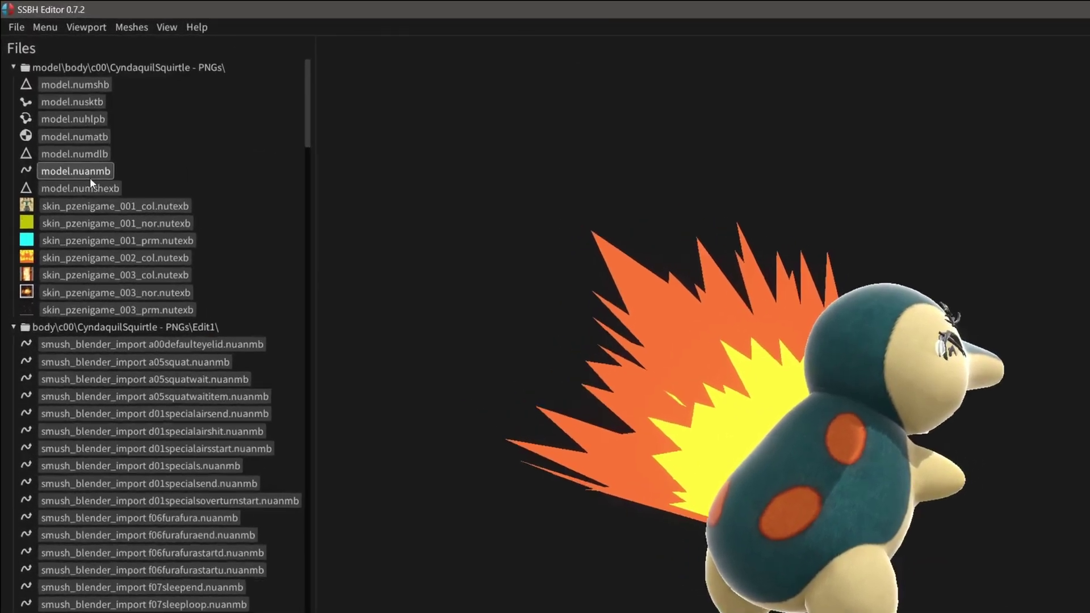
Disable Cast Shadow for the fire1 mesh in model.numshexb and save the file.
click(93, 192)
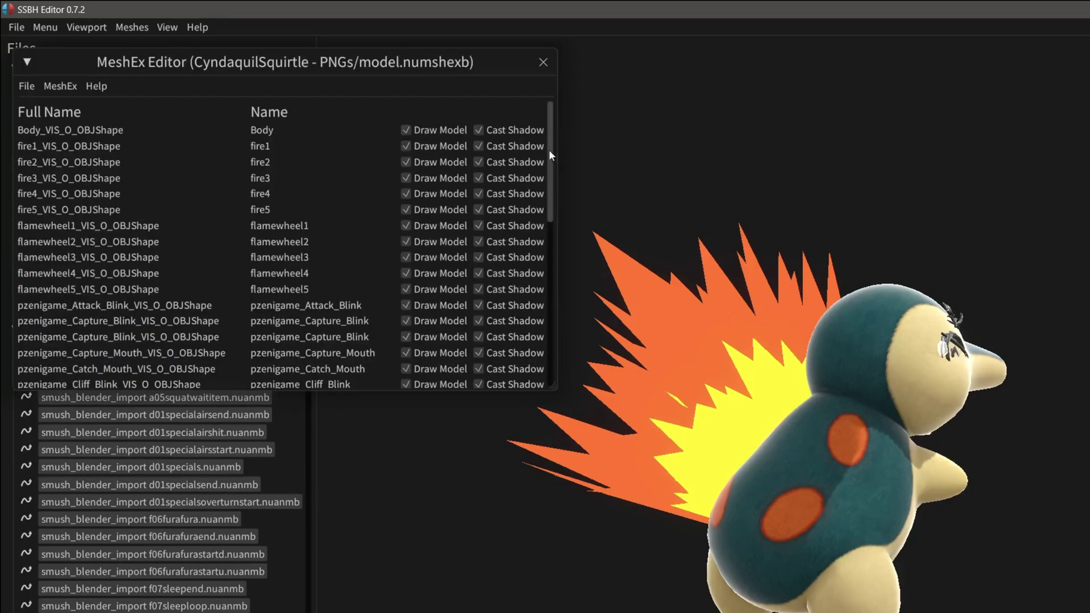
click(487, 143)
click(26, 86)
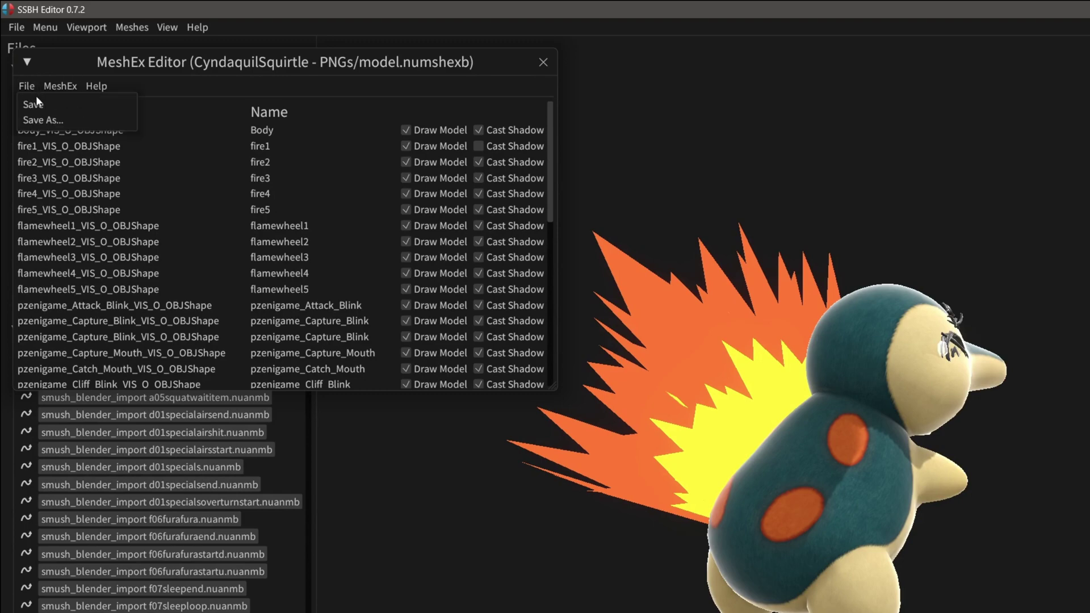
click(33, 102)
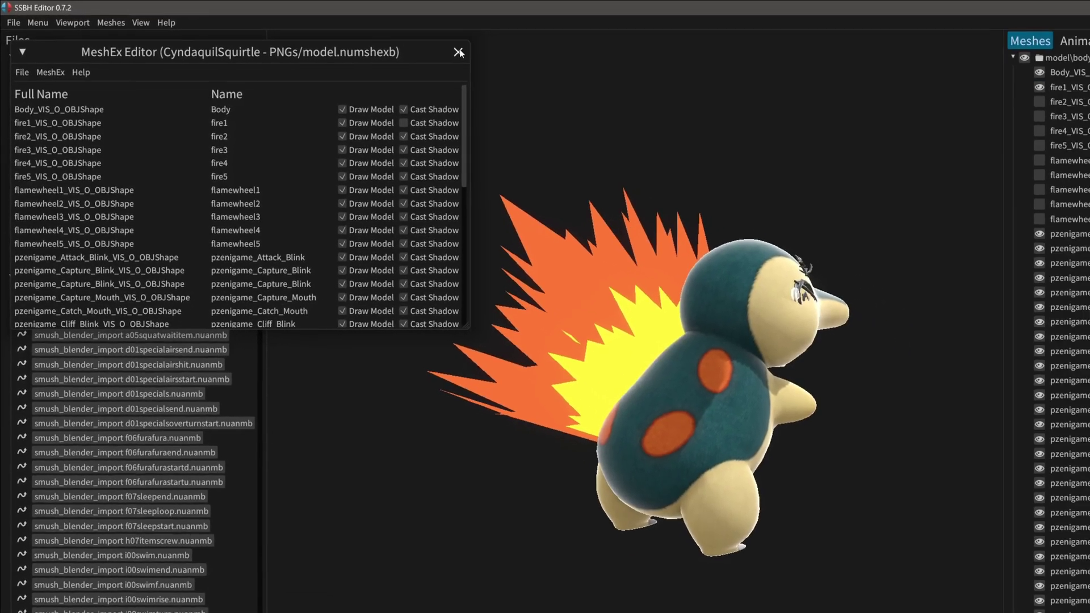
click(496, 56)
Reload the workspace and hide the flamewheel1 through flamewheel5 and fire2 through fire5 meshes, leaving fire1 shown.
key(ctrl+r)
drag(613, 258, 619, 259)
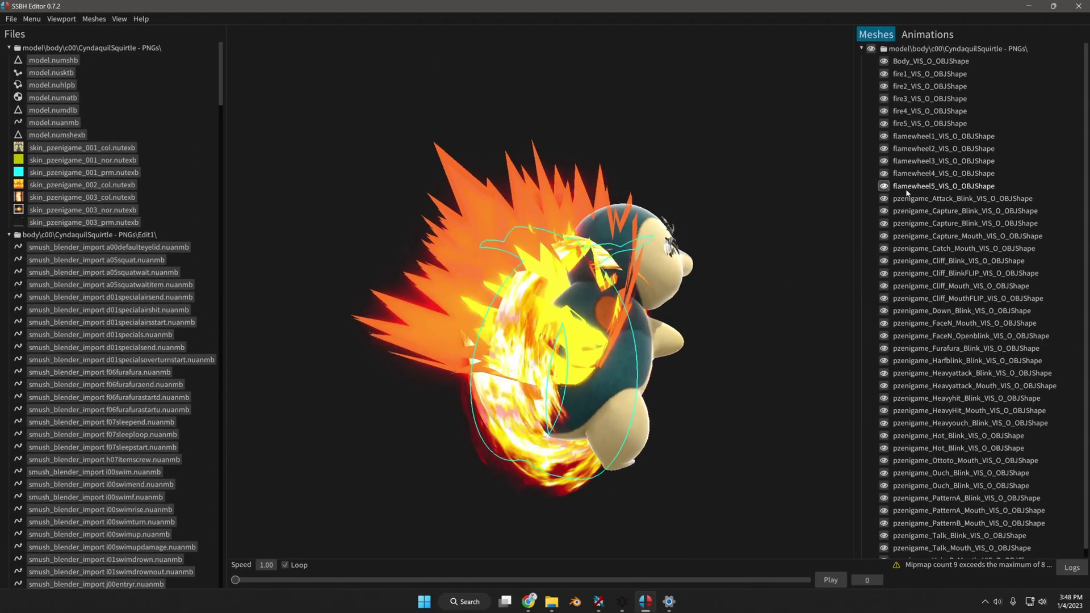
click(905, 188)
click(902, 175)
click(903, 163)
click(903, 151)
click(905, 138)
click(884, 123)
click(884, 110)
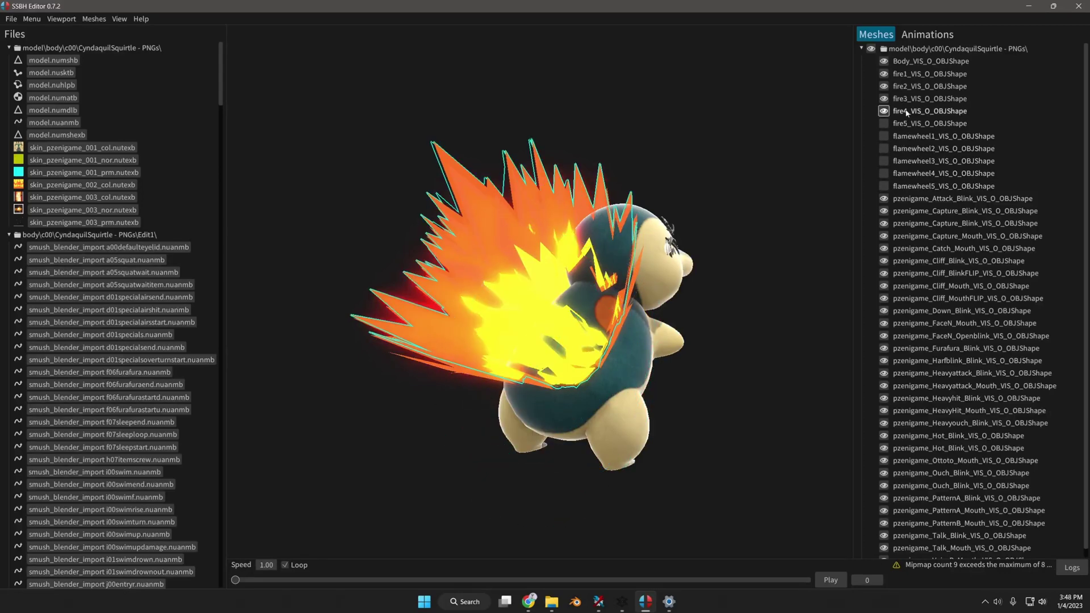
click(884, 99)
click(884, 85)
drag(674, 211, 702, 229)
drag(624, 352, 587, 295)
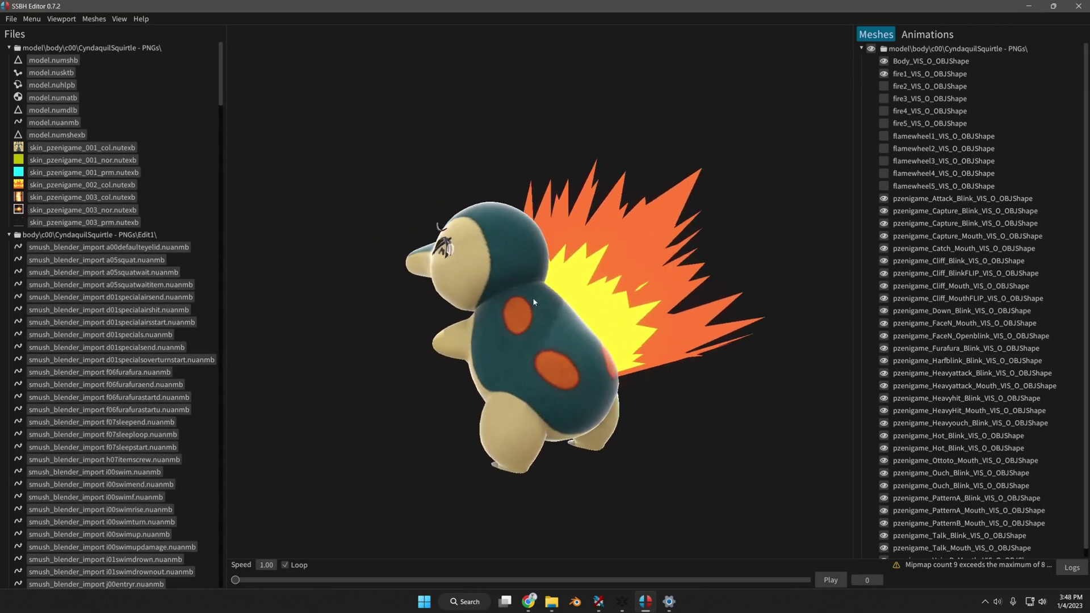